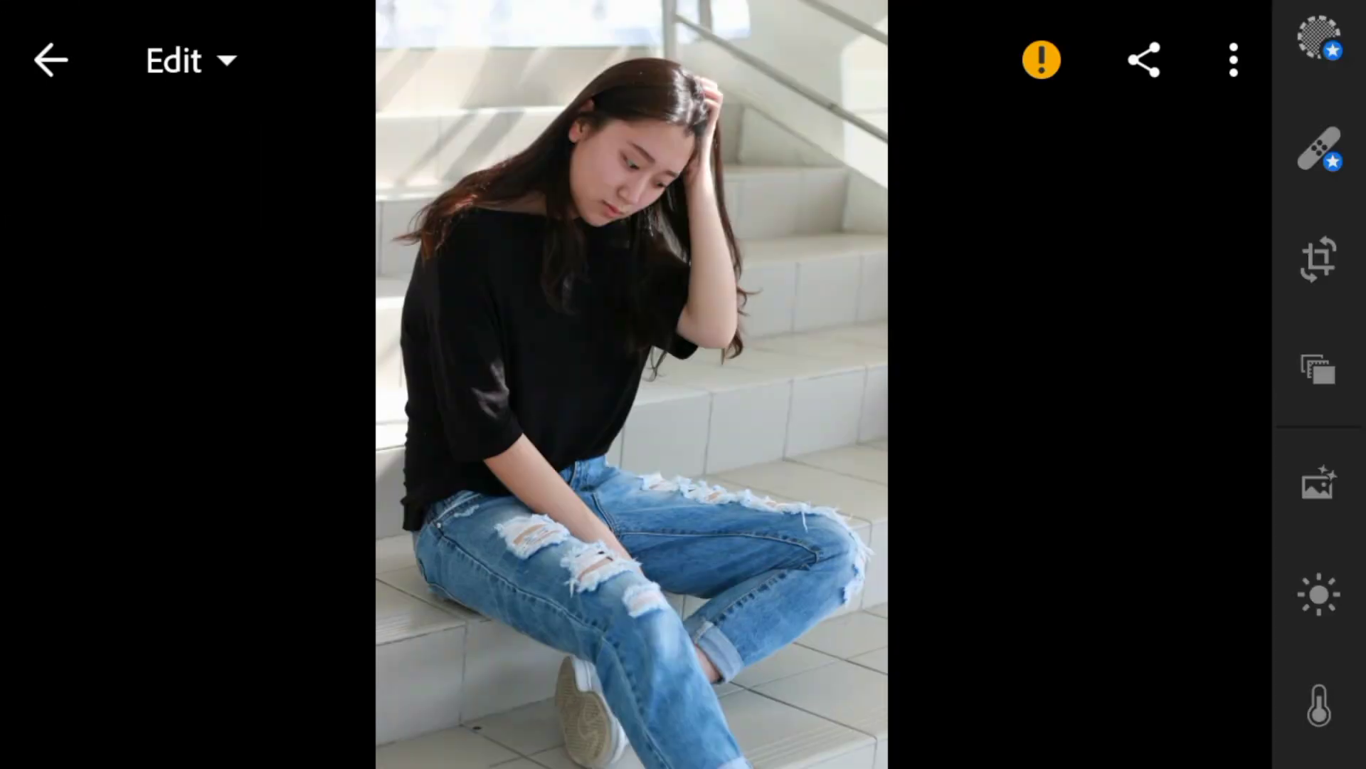
scroll(1319, 427, down, 3)
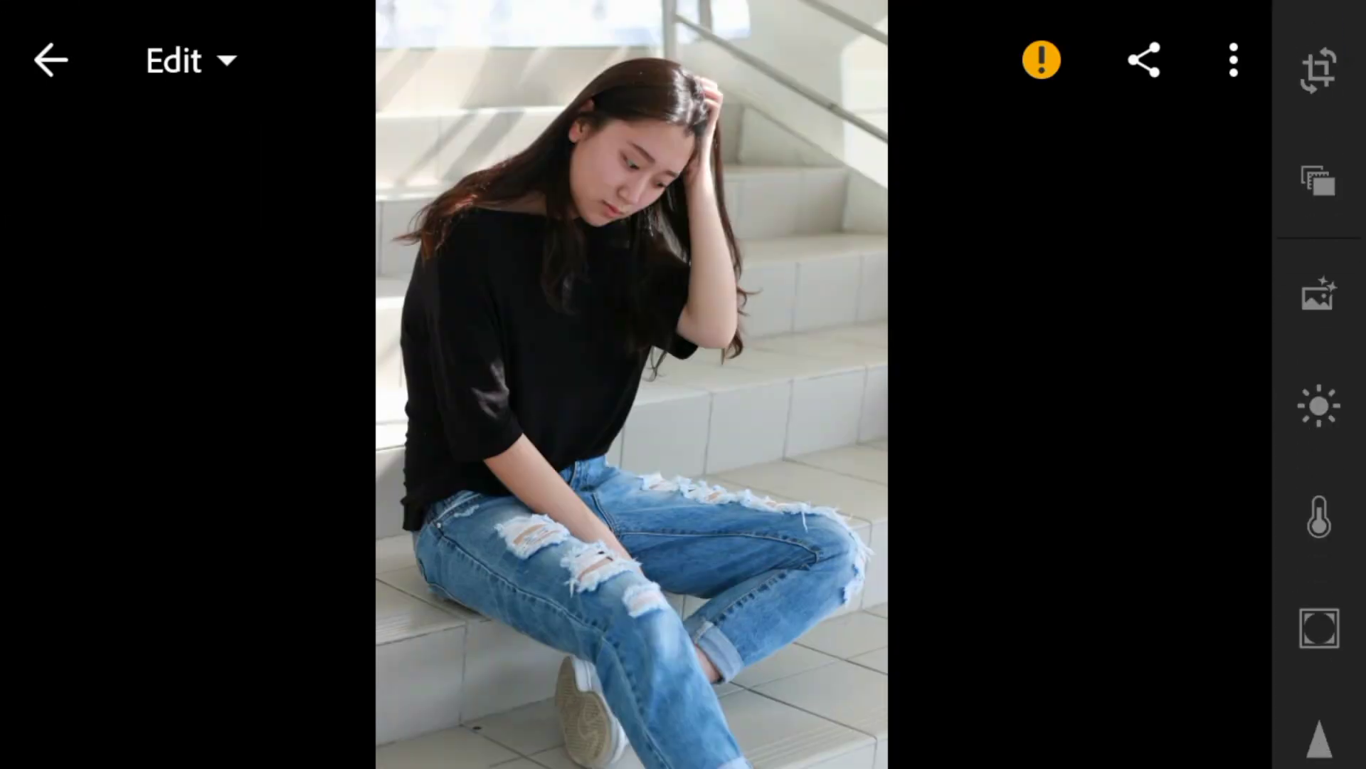
- Set Light to Exposure 0.28, Contrast -25, Highlights -37, Shadows 100, Whites -100, Blacks -43
click(1321, 406)
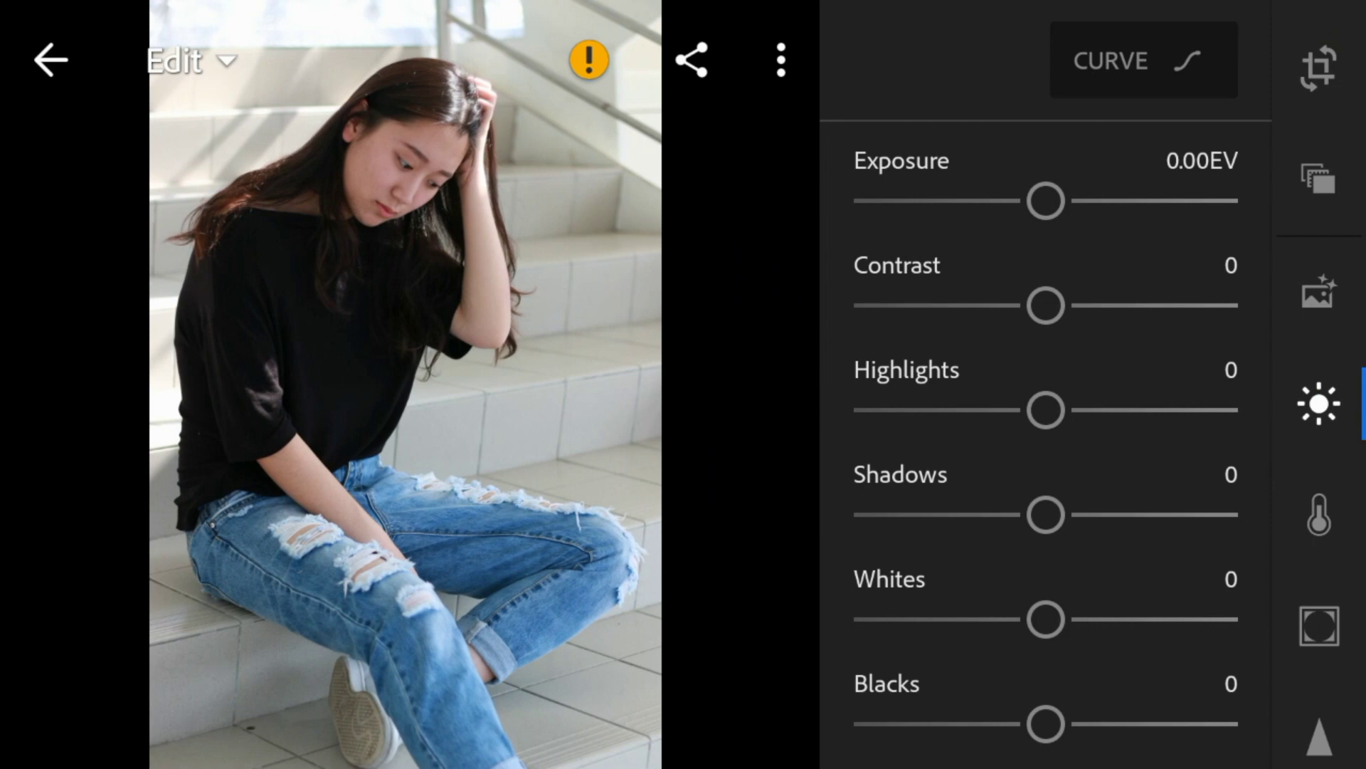
drag(1046, 200, 1057, 200)
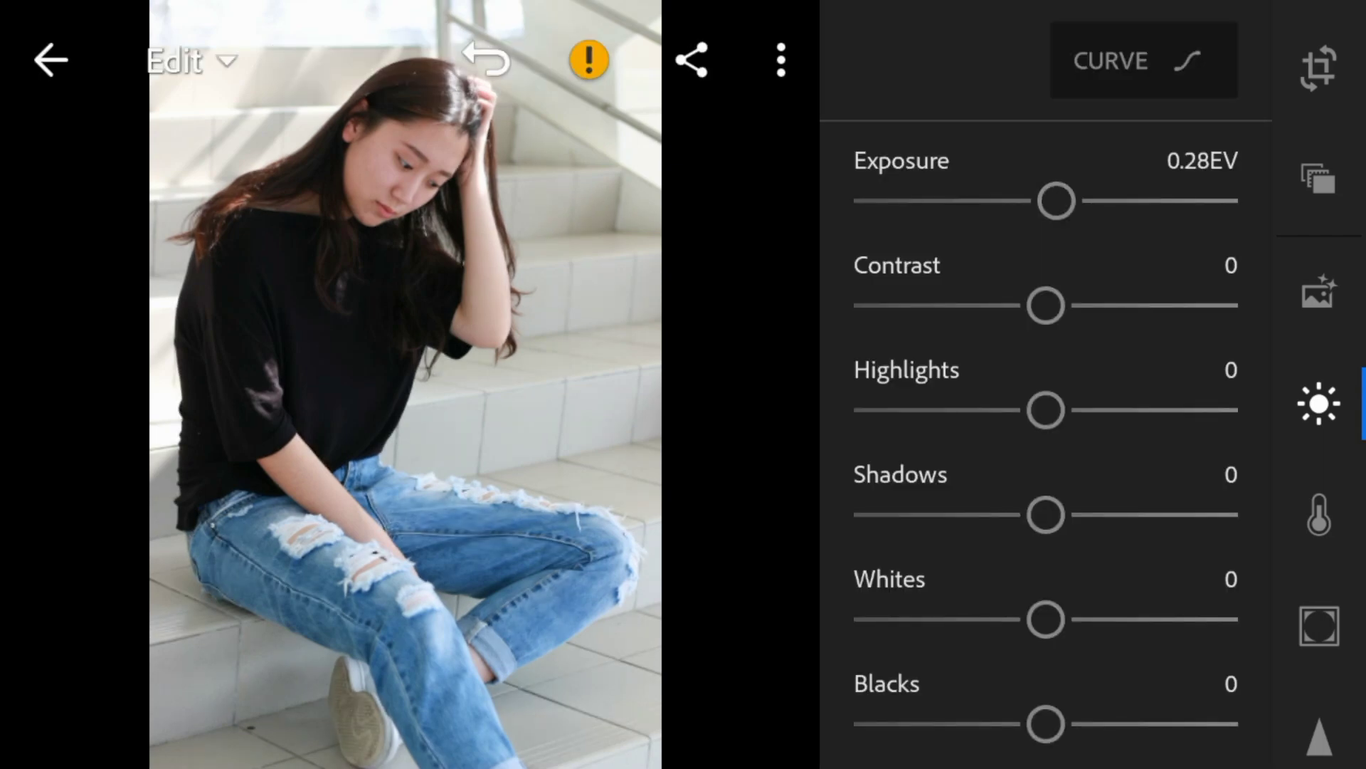
drag(1046, 307, 999, 307)
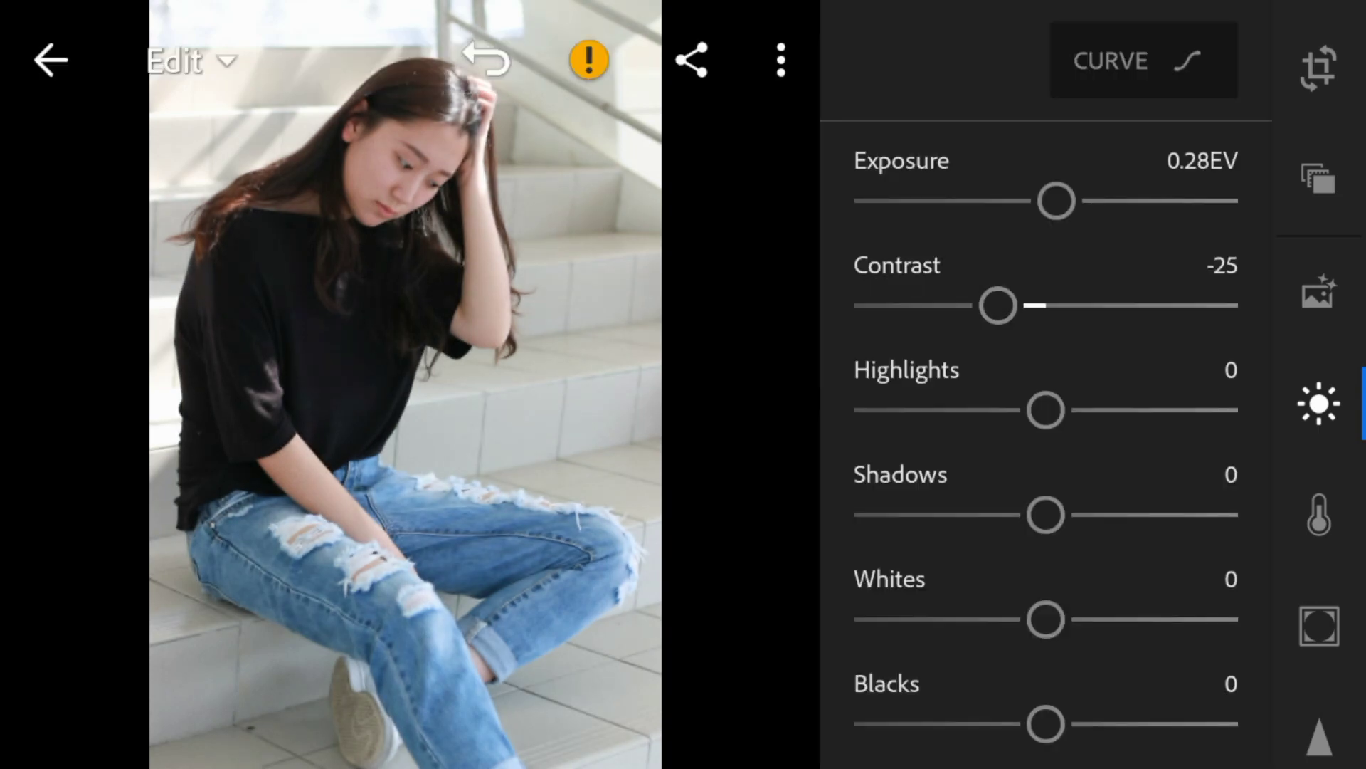
drag(1046, 410, 975, 411)
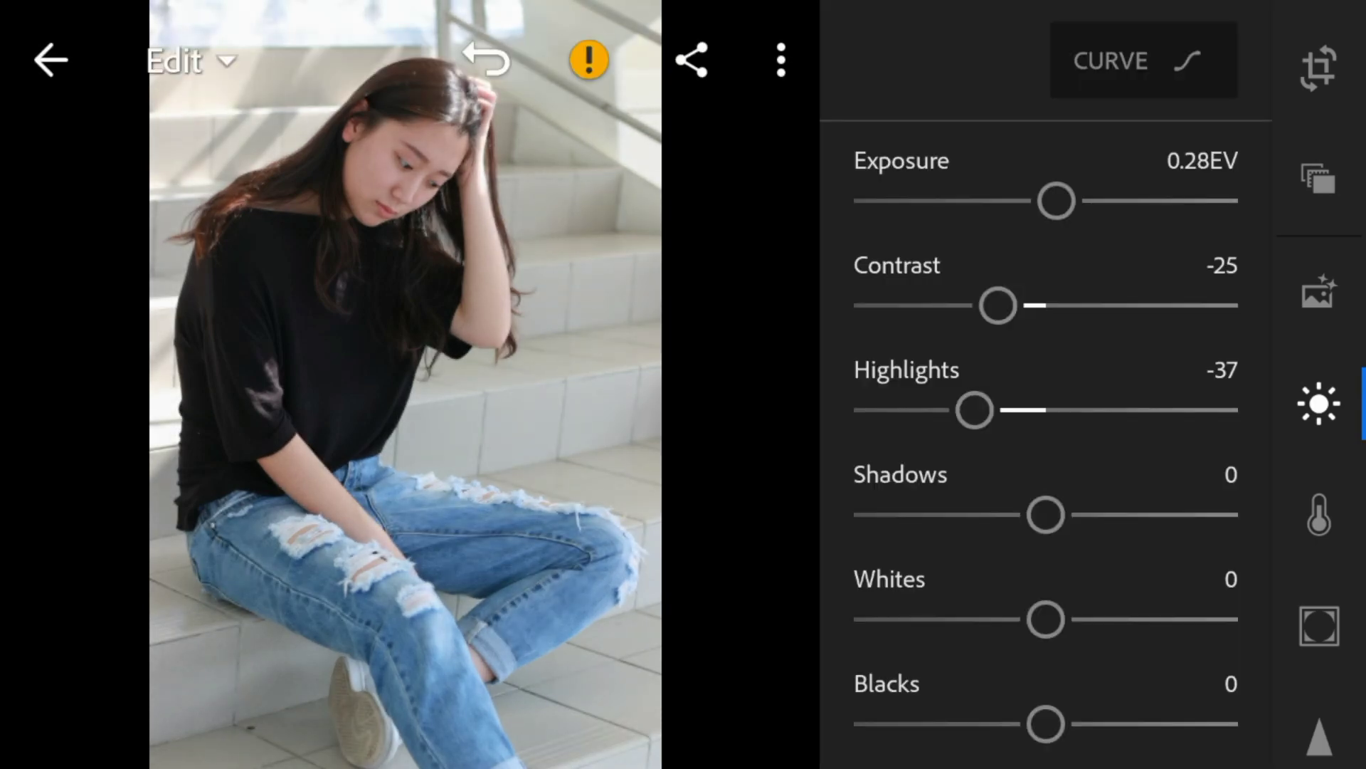
drag(1047, 516, 1238, 516)
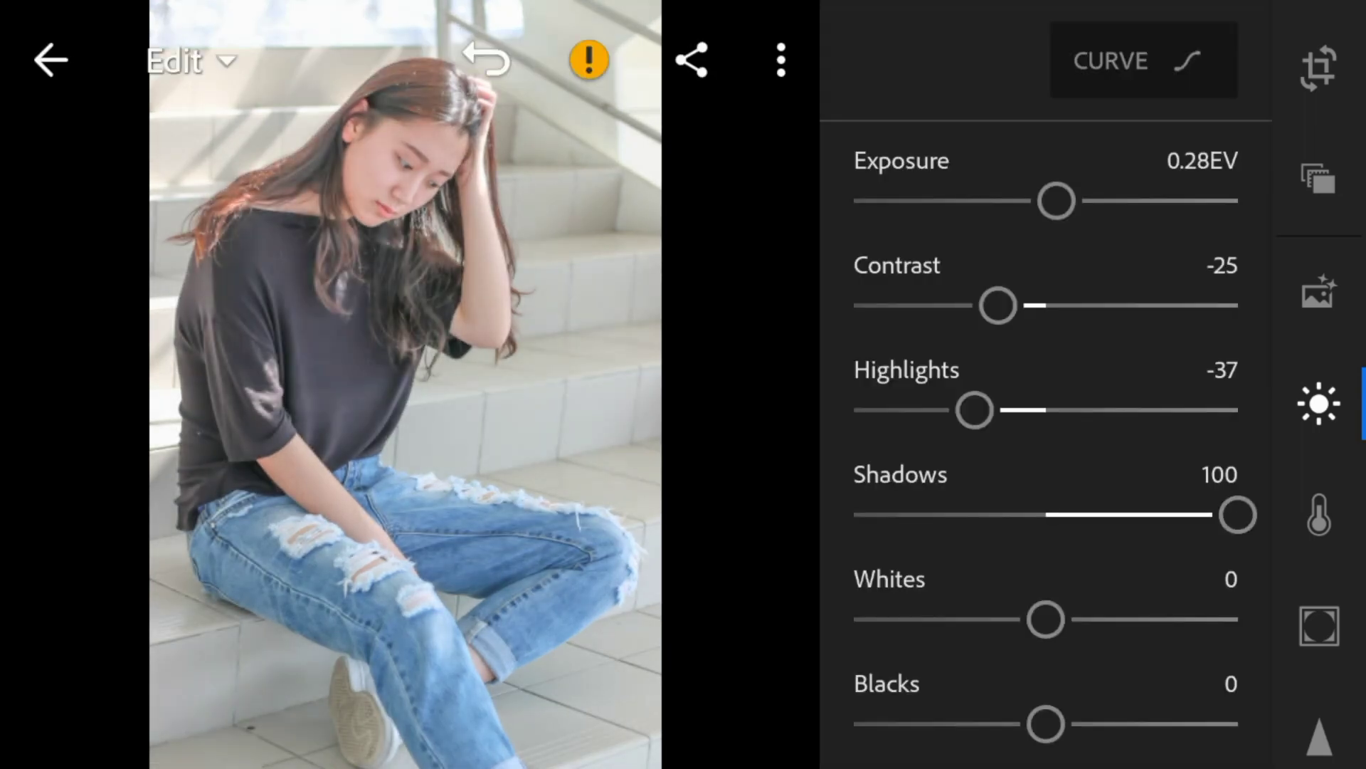
drag(1047, 621, 855, 621)
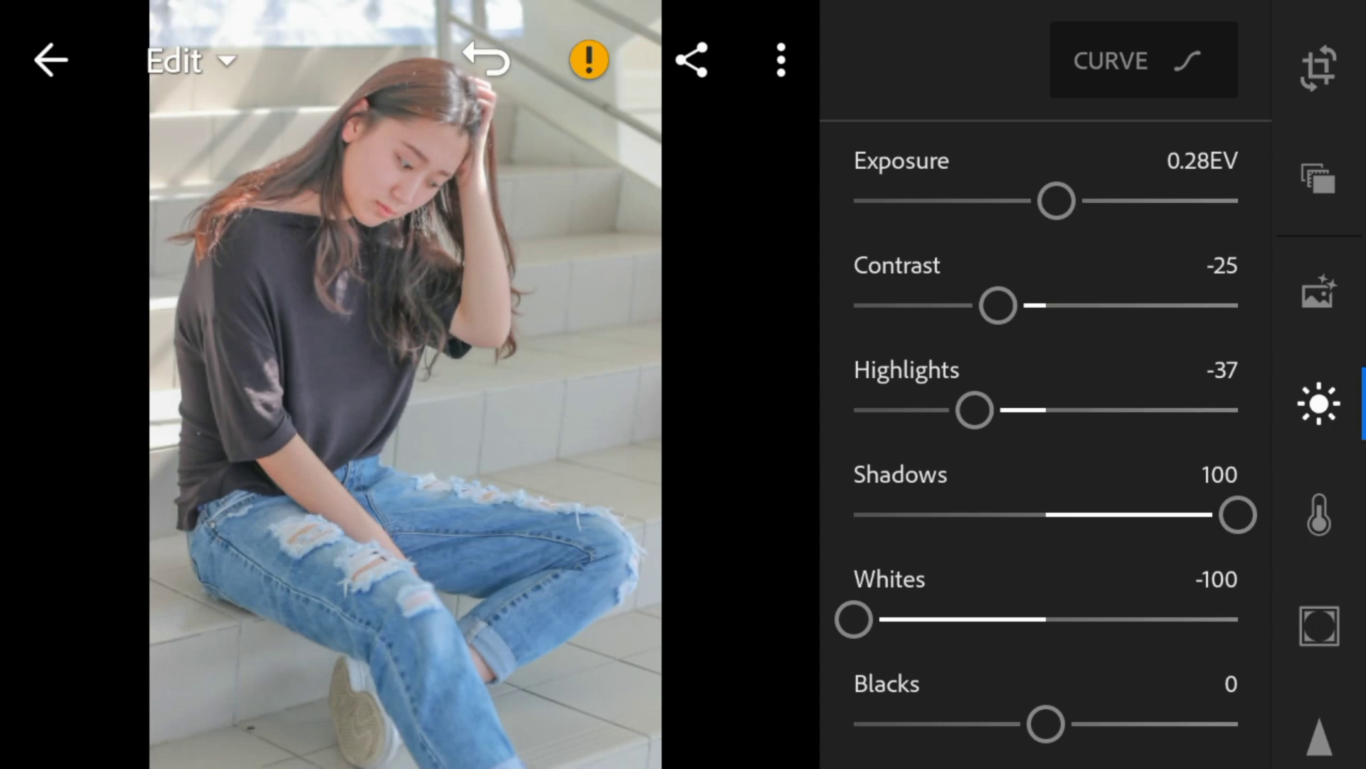
drag(1047, 725, 963, 725)
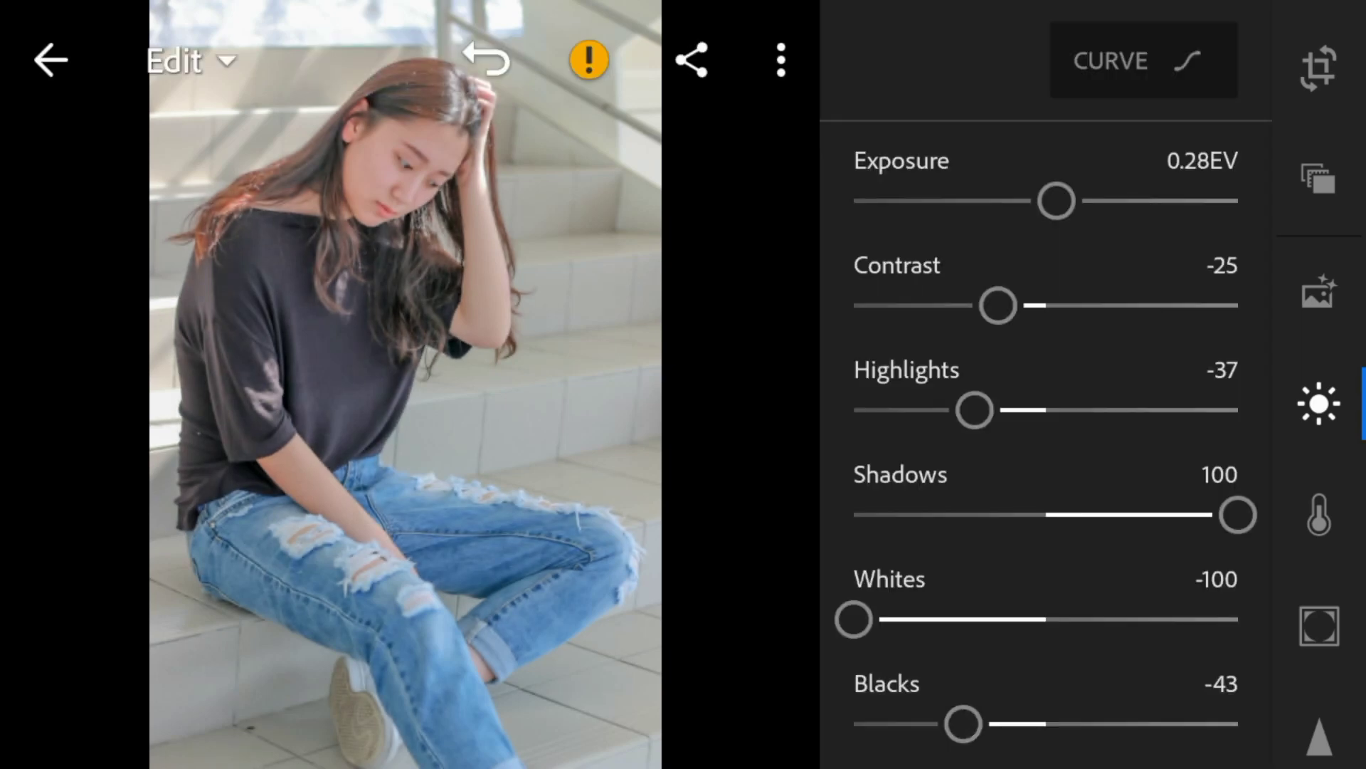
- Set Color to Temp 12, Tint -15, Vibrance 80 and Saturation -51
click(1320, 516)
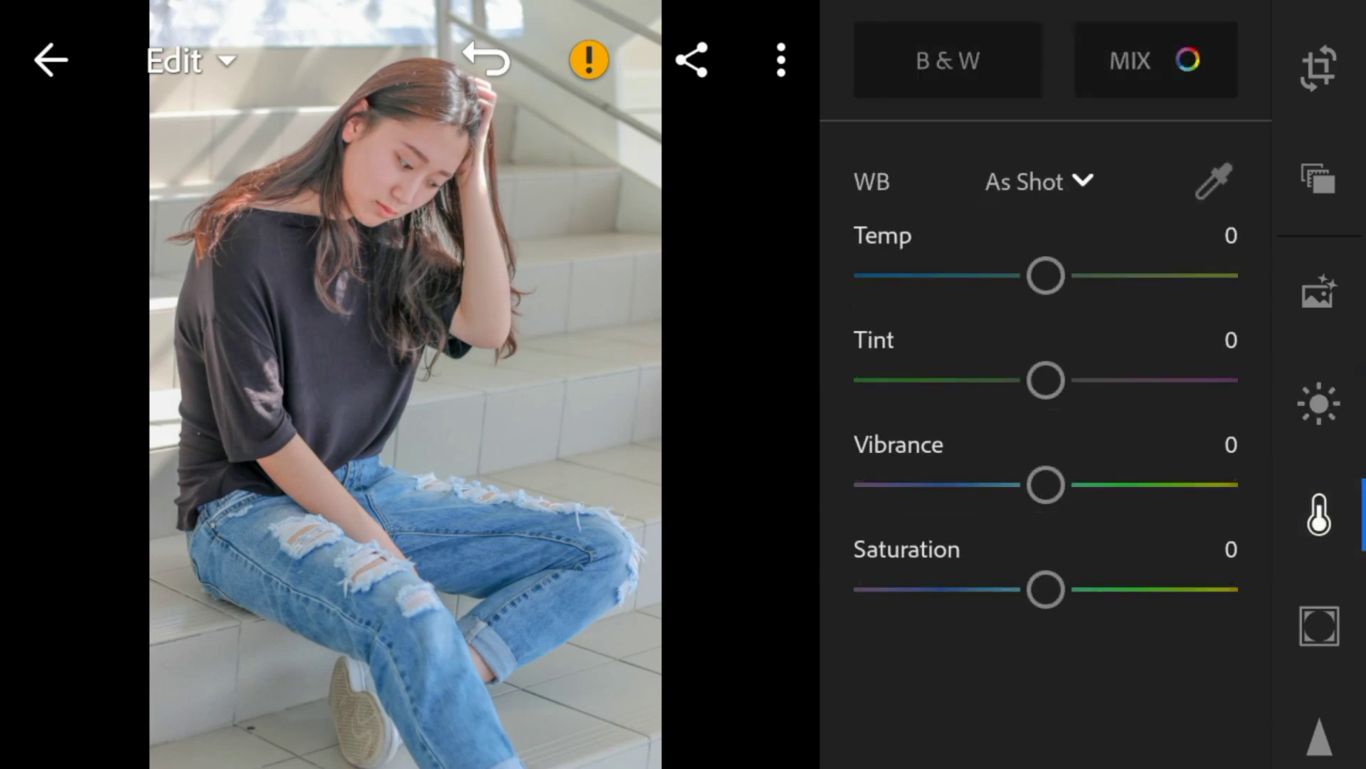
drag(1045, 275, 1068, 275)
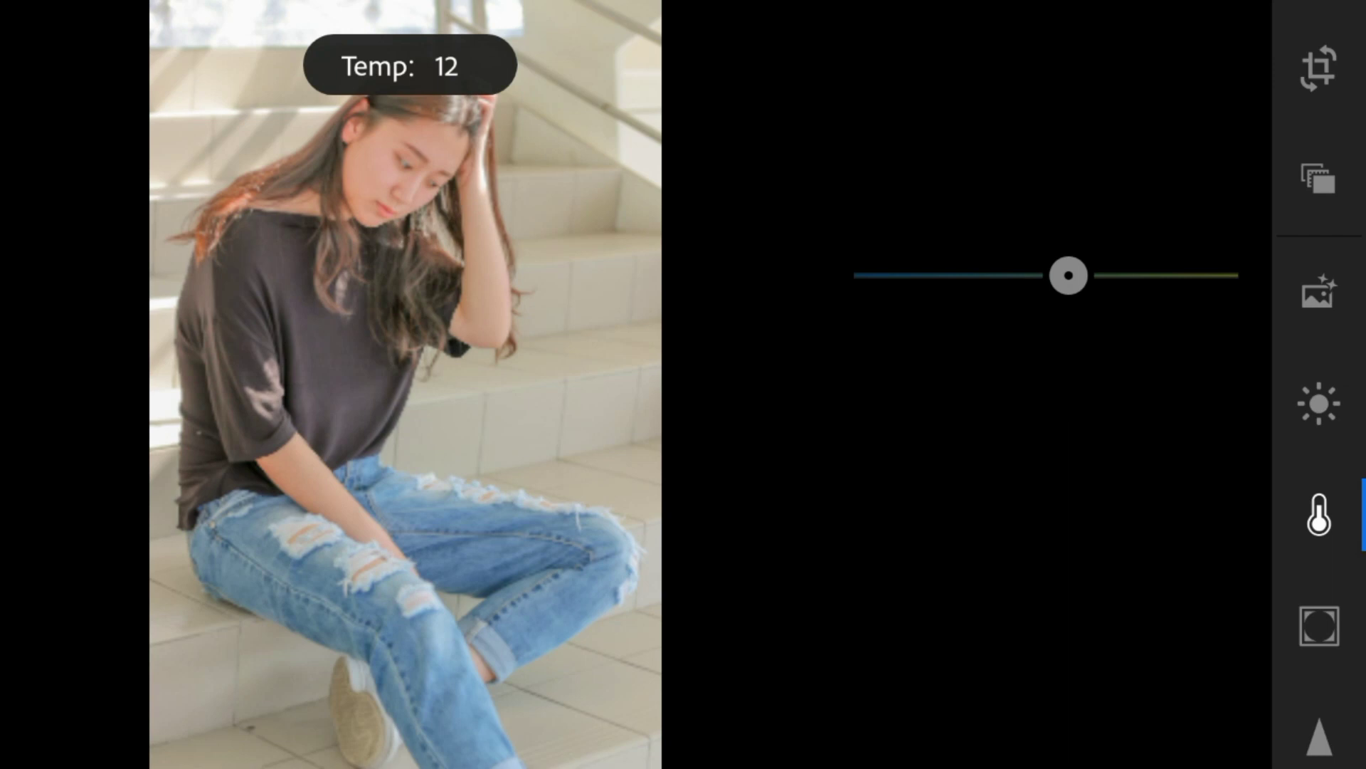
drag(1047, 380, 1017, 380)
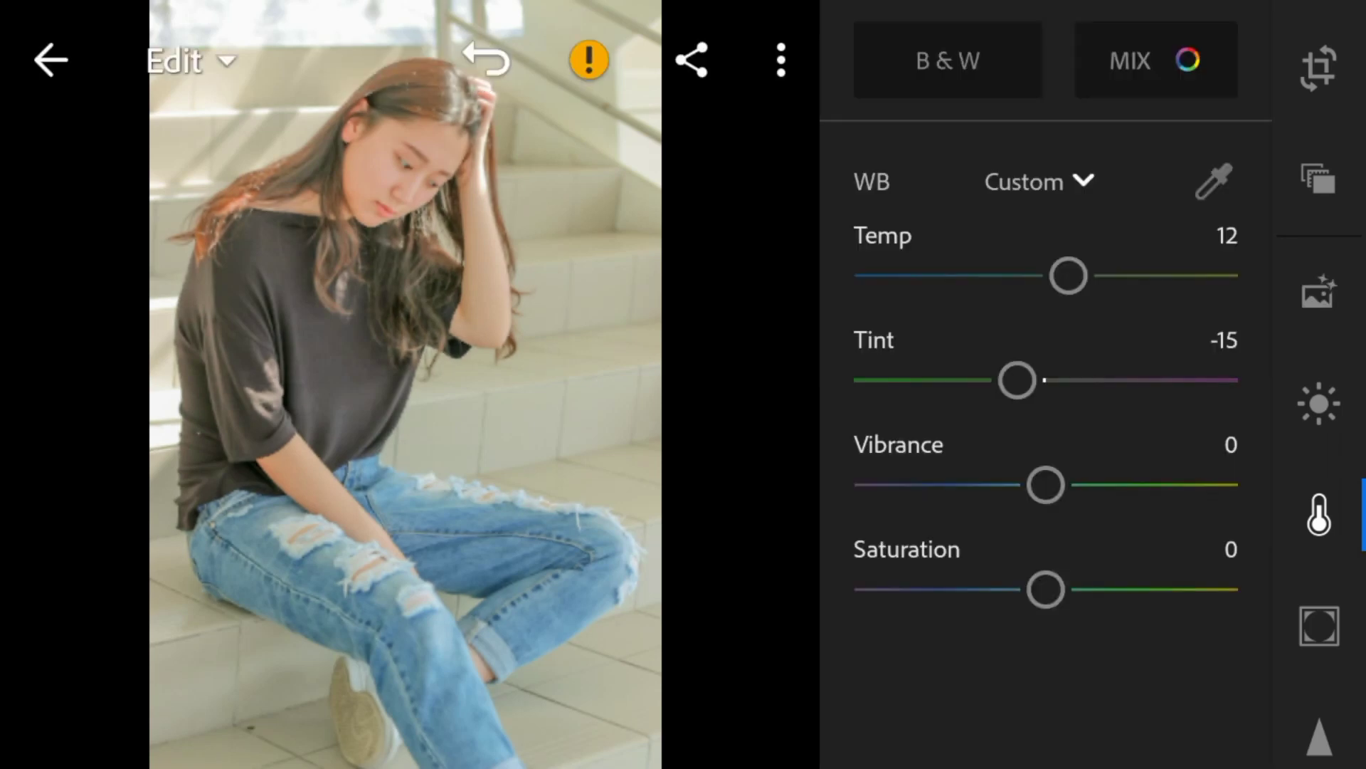
drag(1045, 485, 1199, 486)
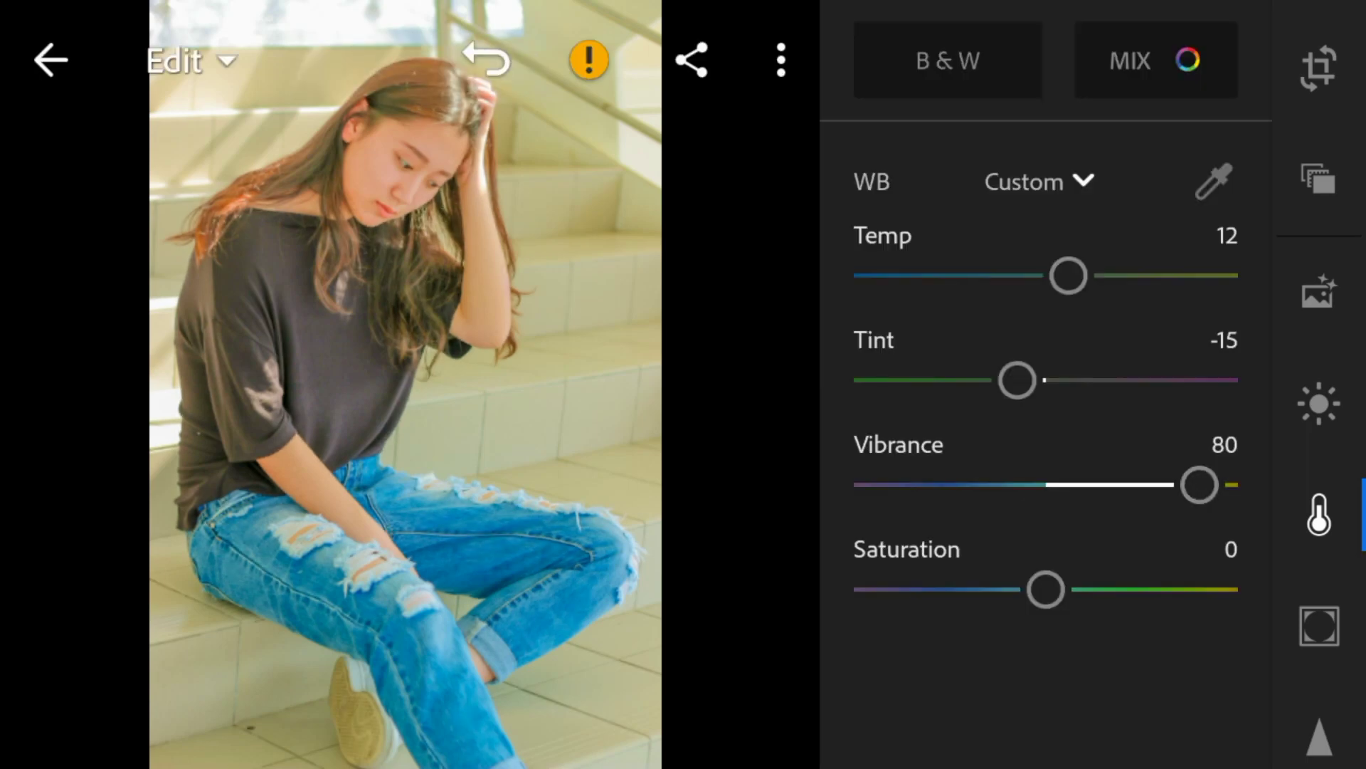
drag(1045, 588, 968, 588)
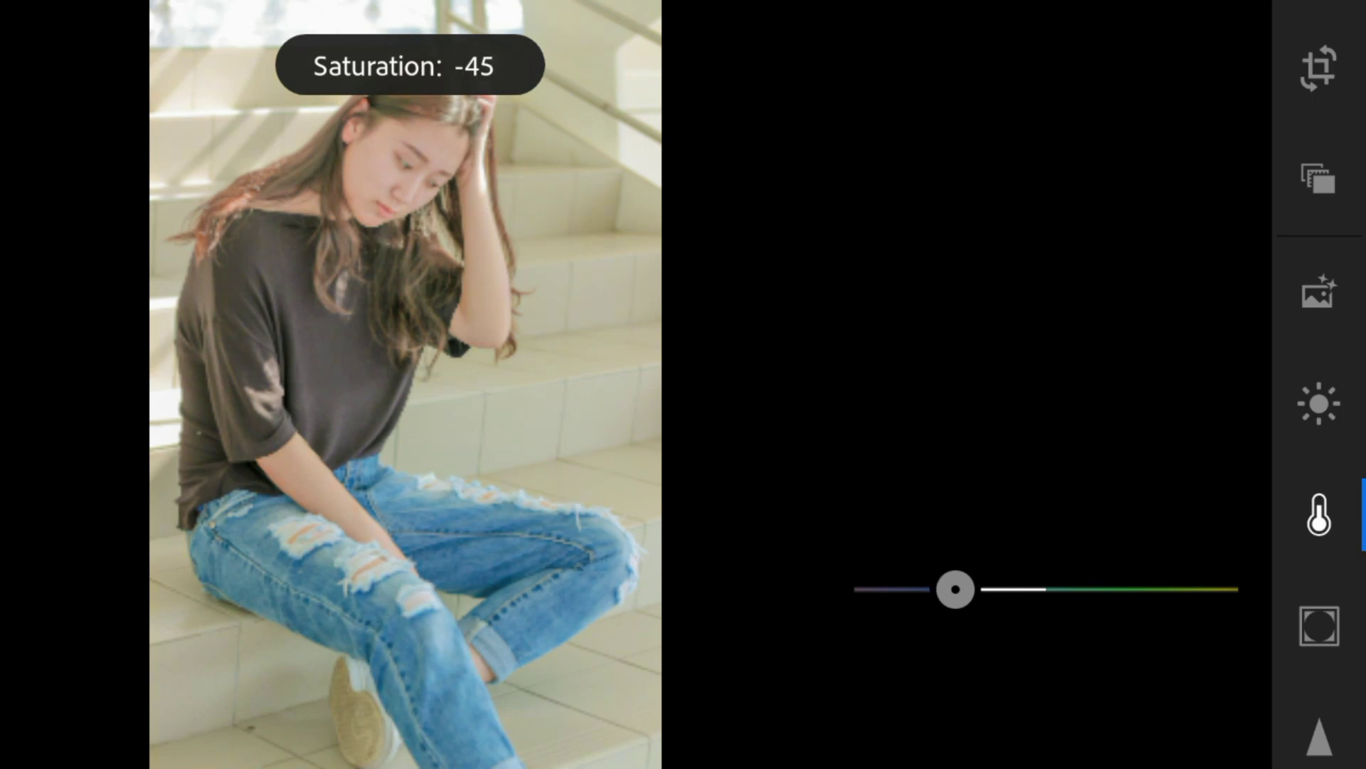
drag(969, 589, 947, 588)
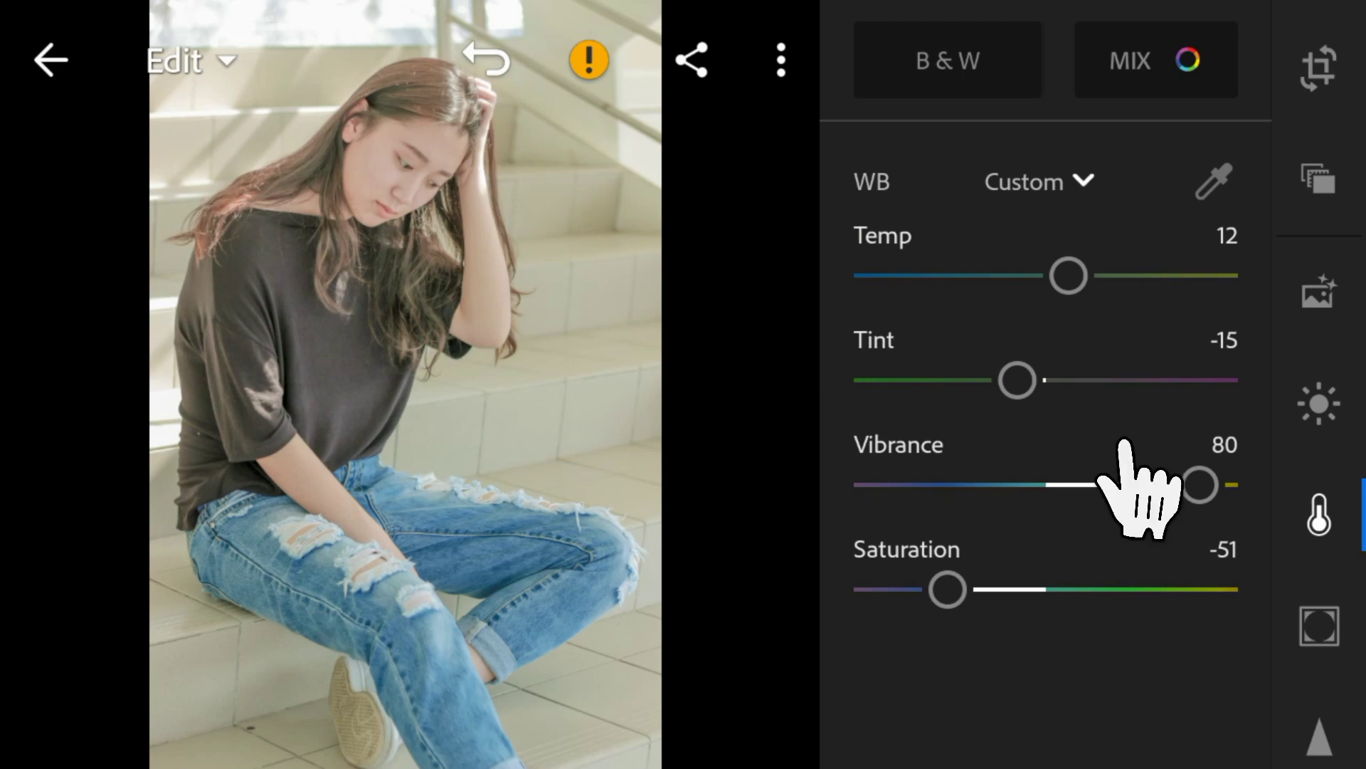
- In Color Mix, tweak orange hue, saturation and luminance (-10), then set yellows to hue -73, saturation -21
click(1155, 61)
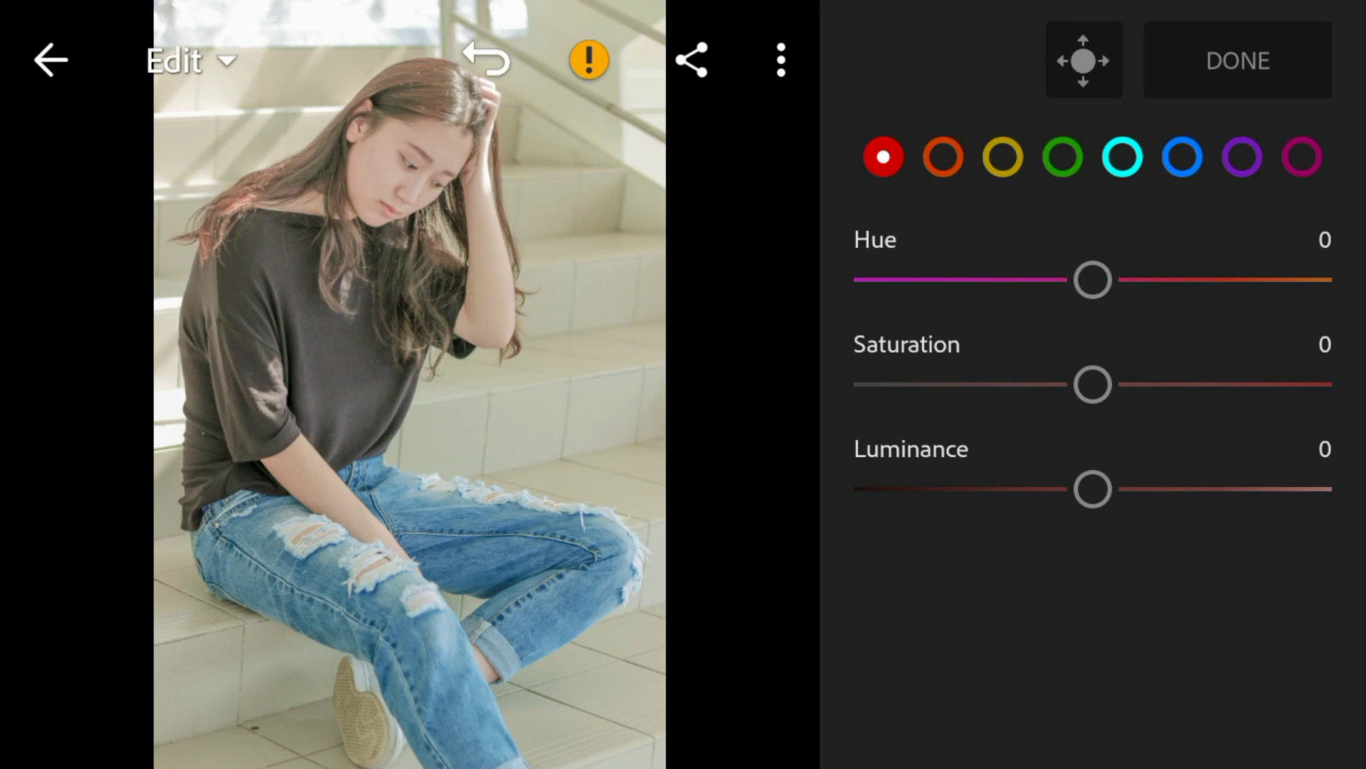
drag(1092, 279, 1076, 280)
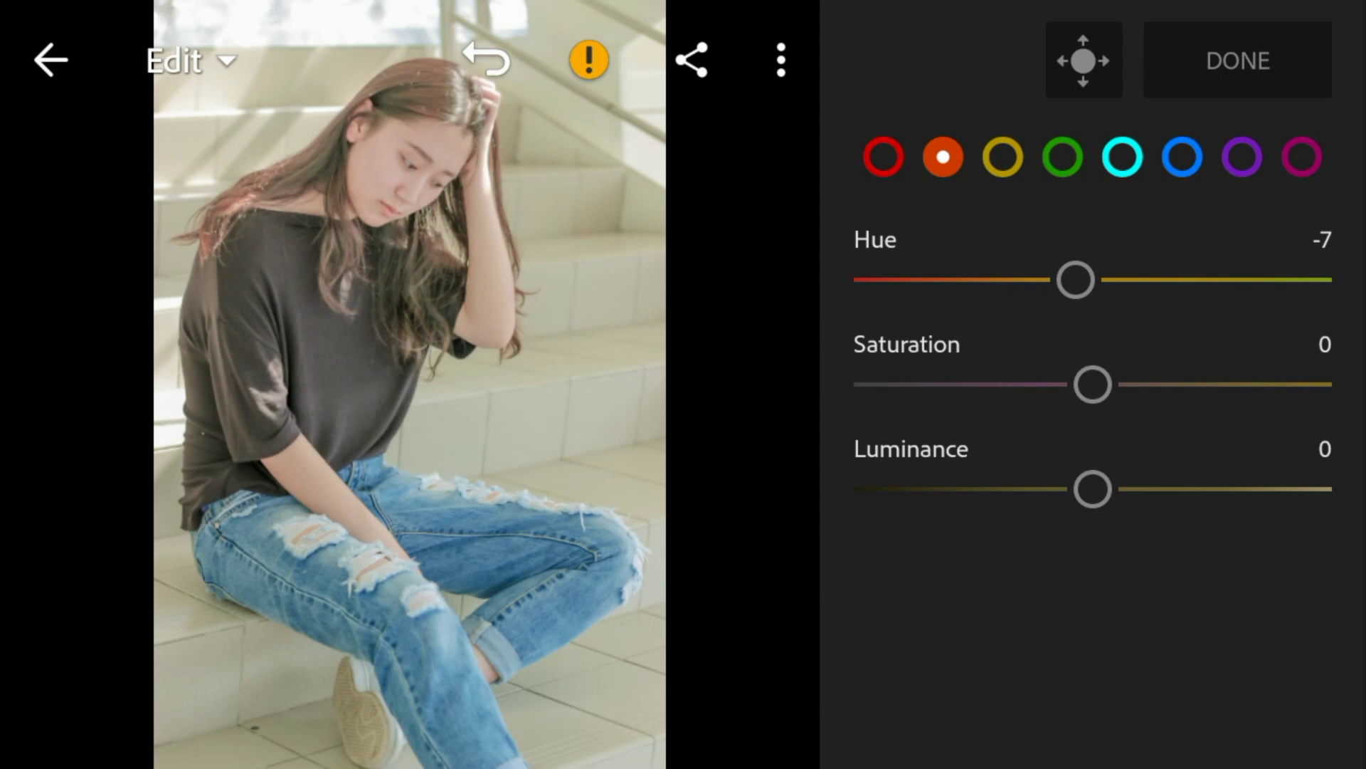
drag(1092, 385, 1119, 385)
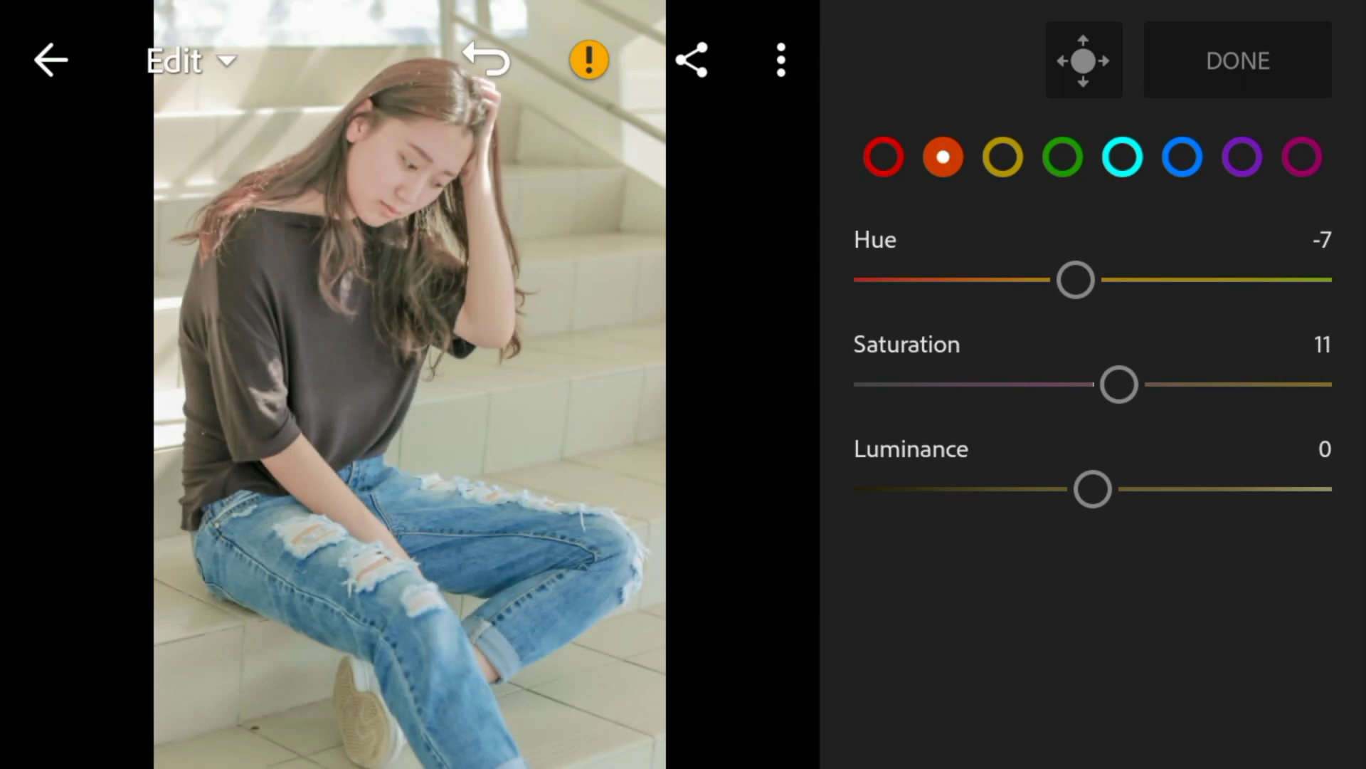
drag(1093, 489, 1065, 489)
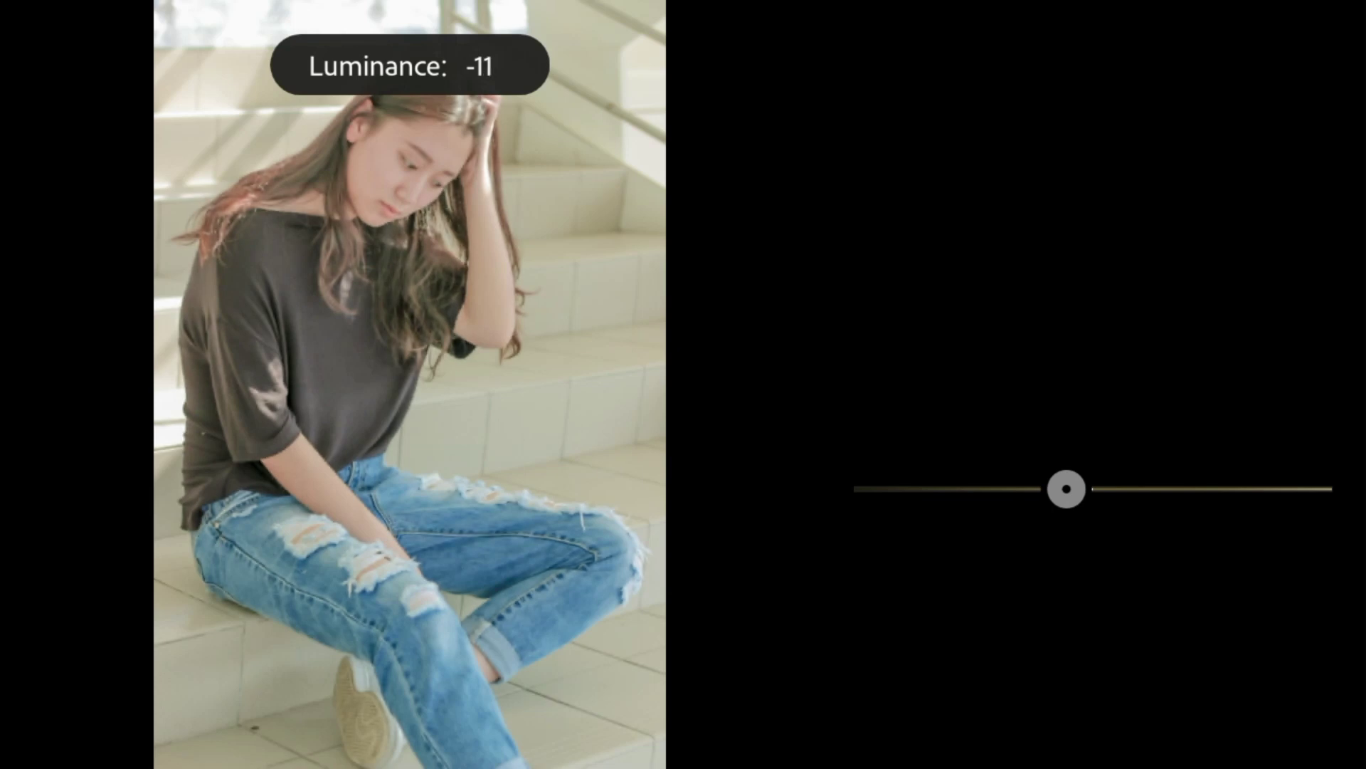
drag(1065, 489, 1069, 490)
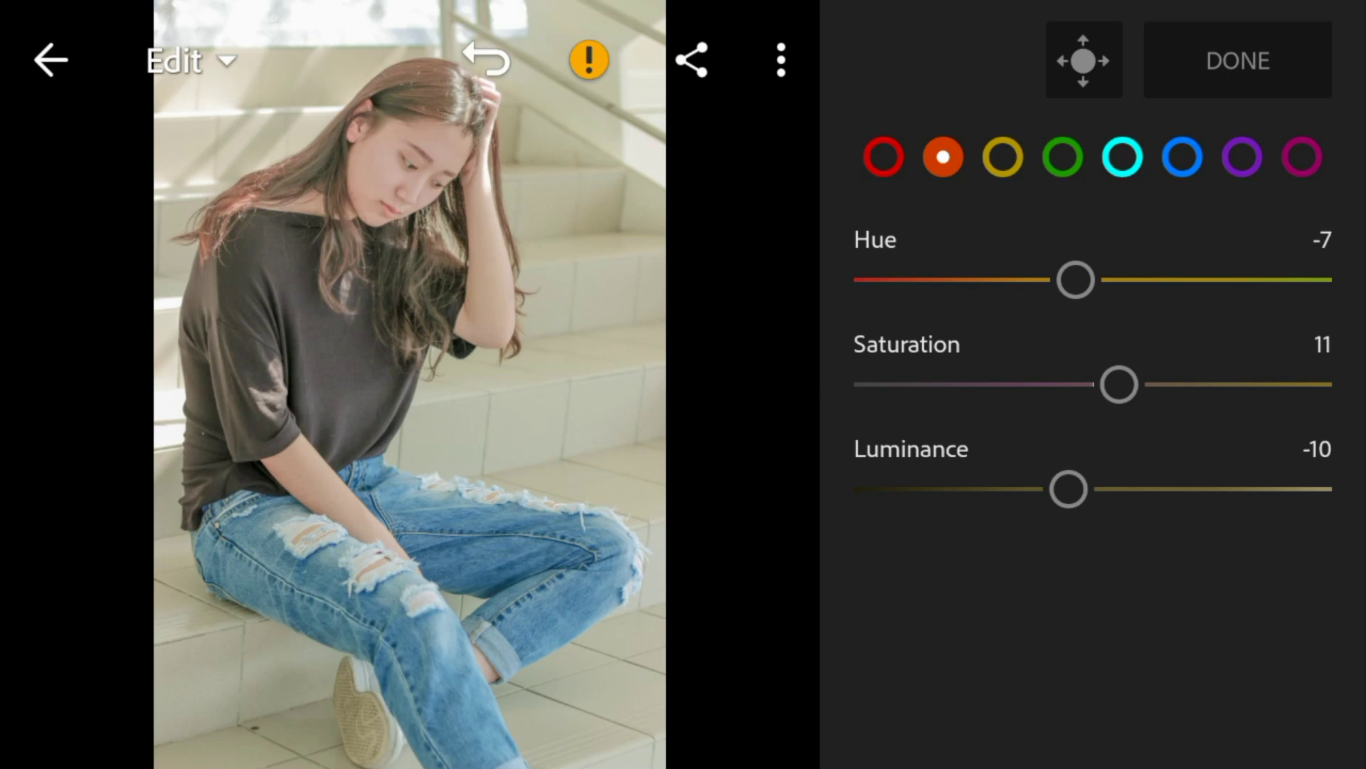
drag(1075, 279, 916, 280)
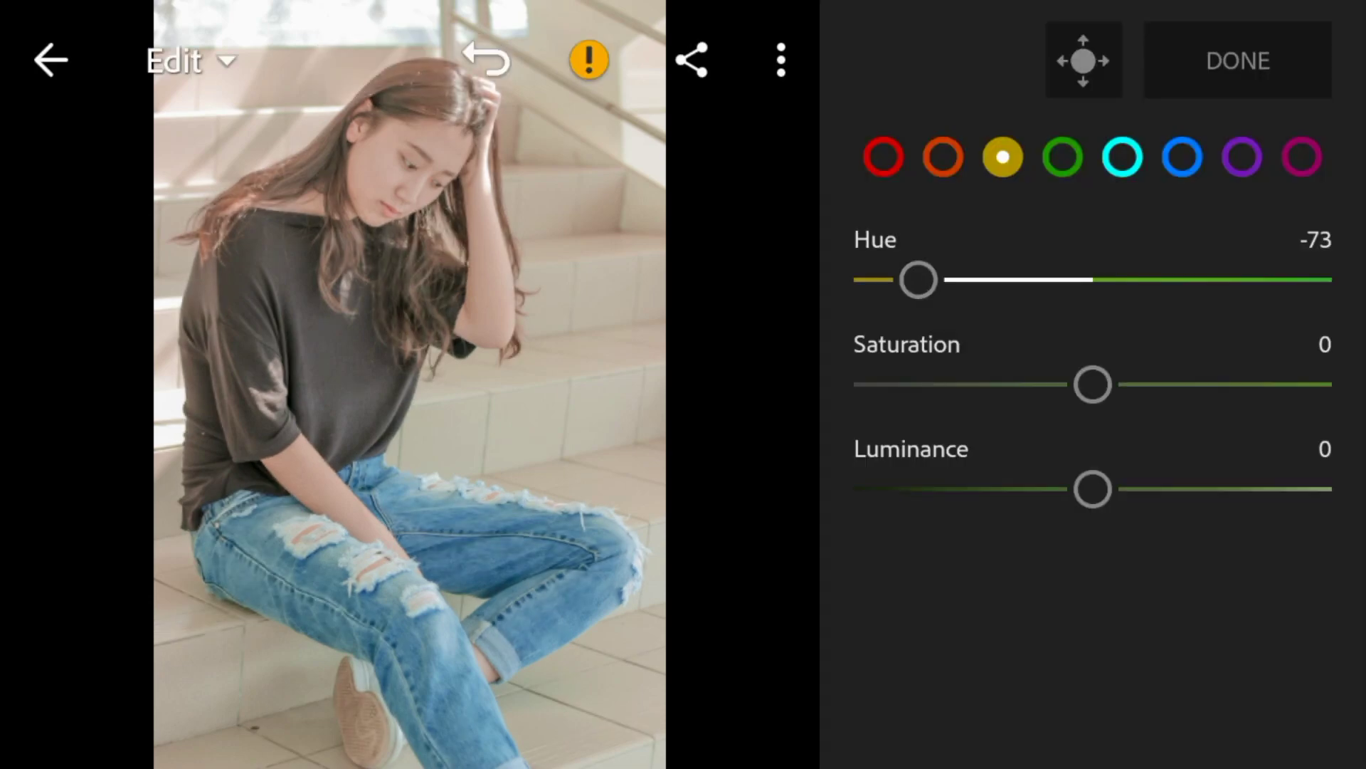
mouse_move(1093, 384)
mouse_down()
mouse_move(1015, 384)
mouse_move(1043, 385)
mouse_up()
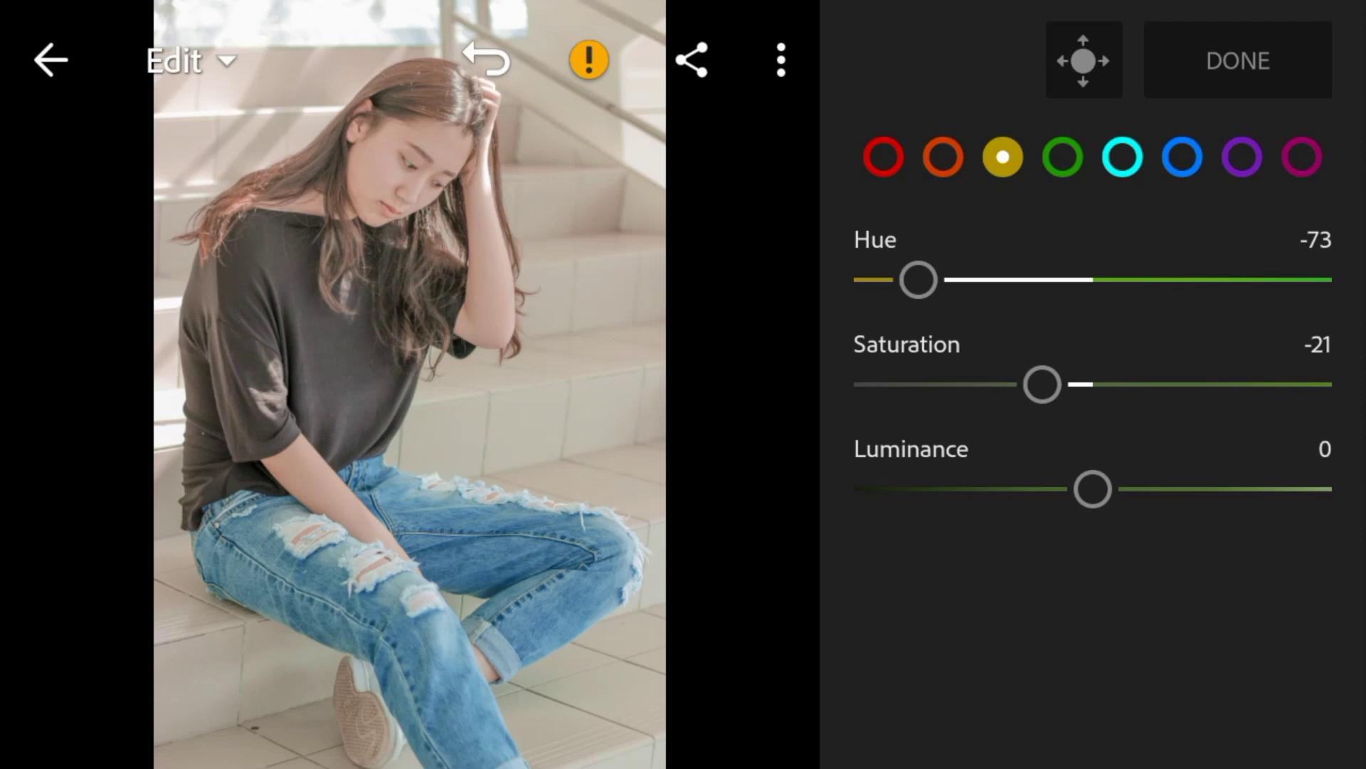
- Set the green hue and green saturation both to -100
click(1062, 157)
drag(1093, 280, 854, 281)
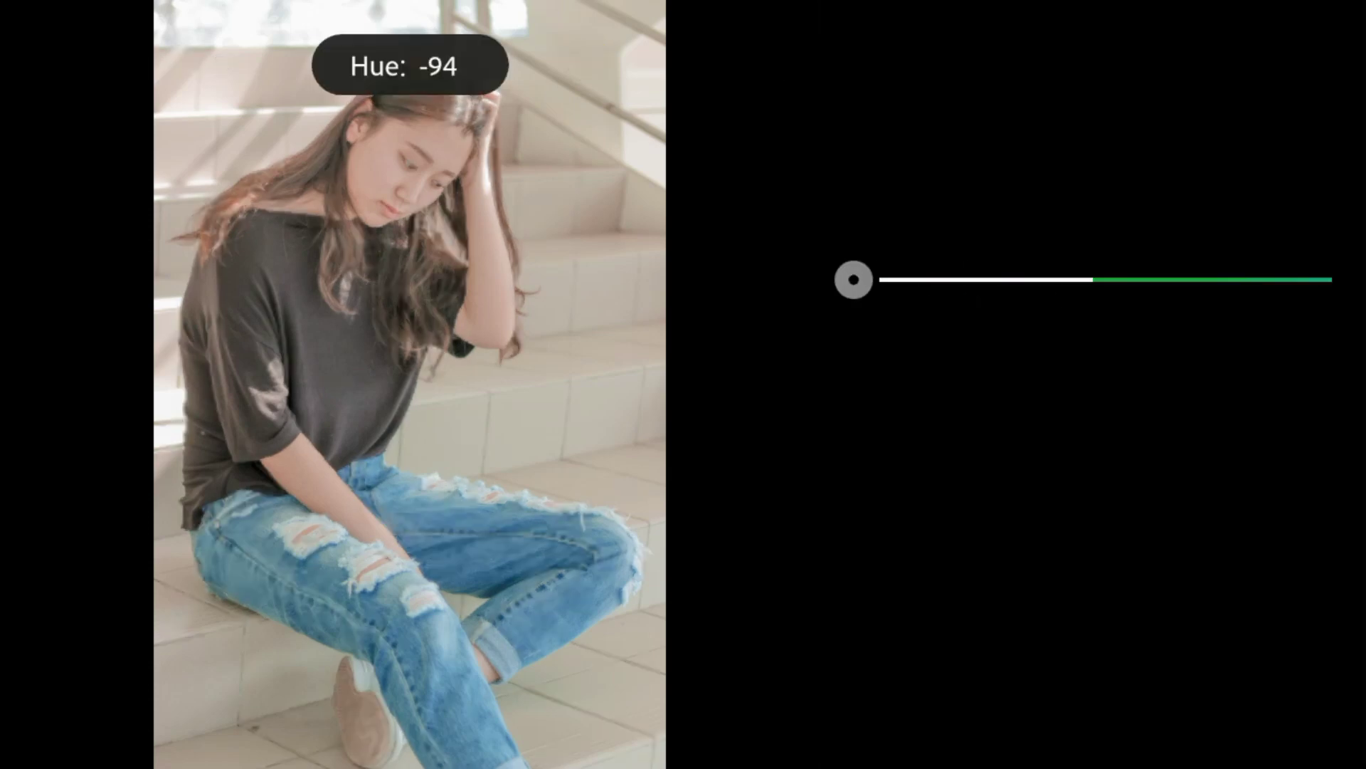
drag(1092, 384, 854, 385)
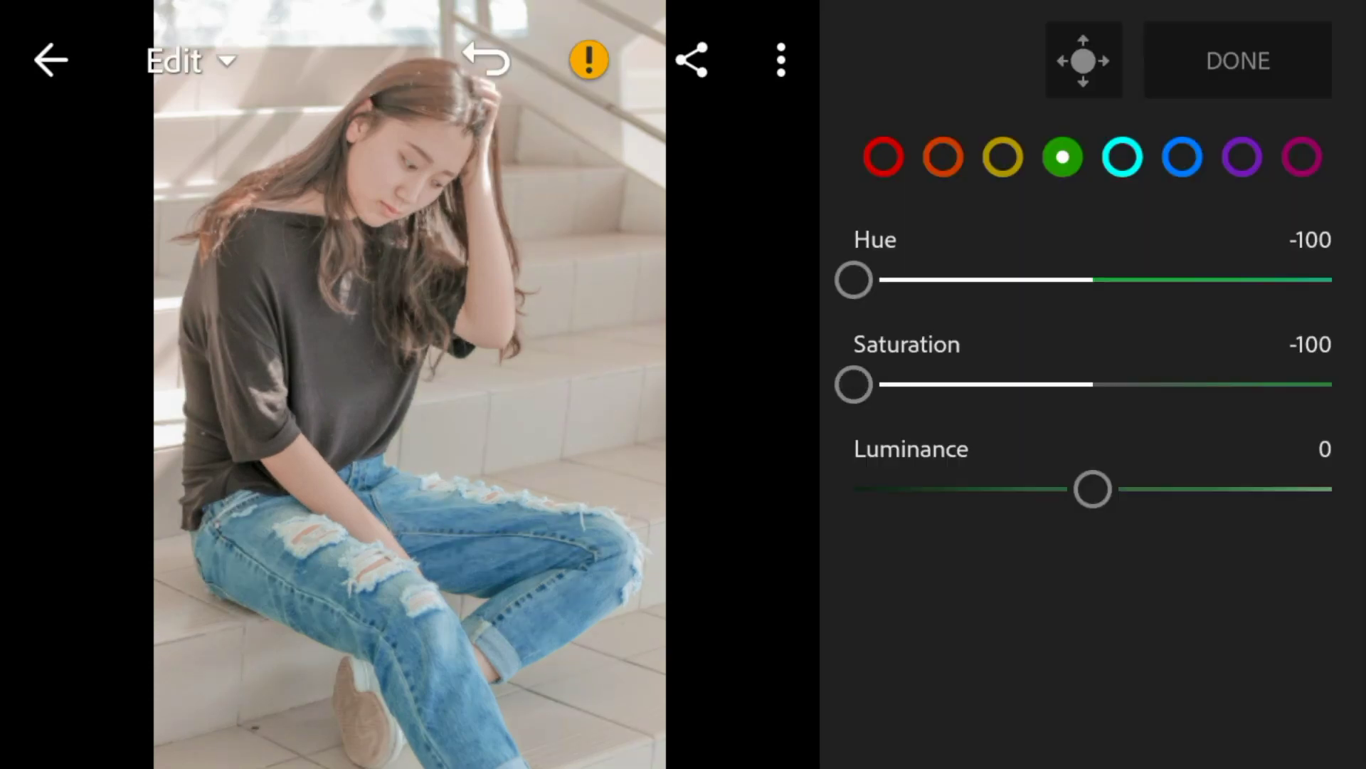
- Fully desaturate the blues, then lower purple saturation to -33
click(1181, 158)
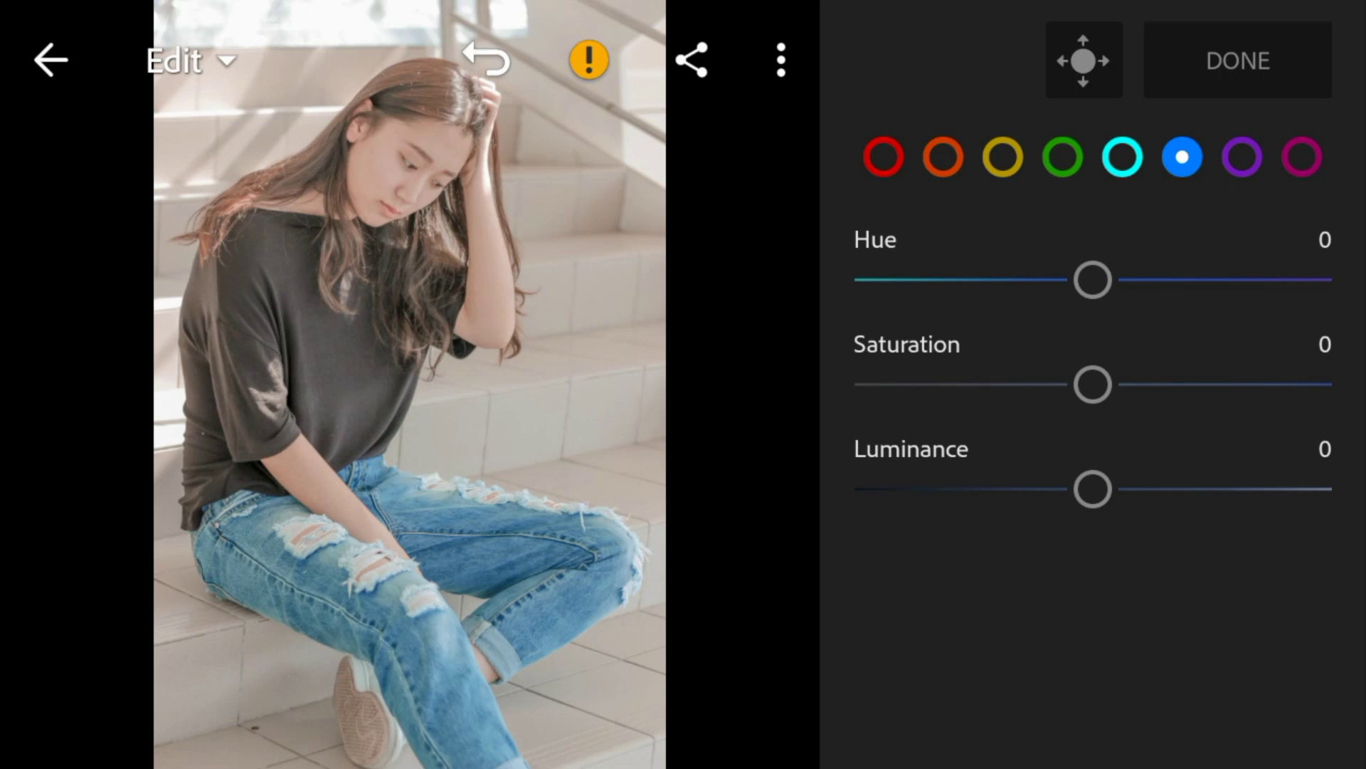
drag(1092, 385, 854, 384)
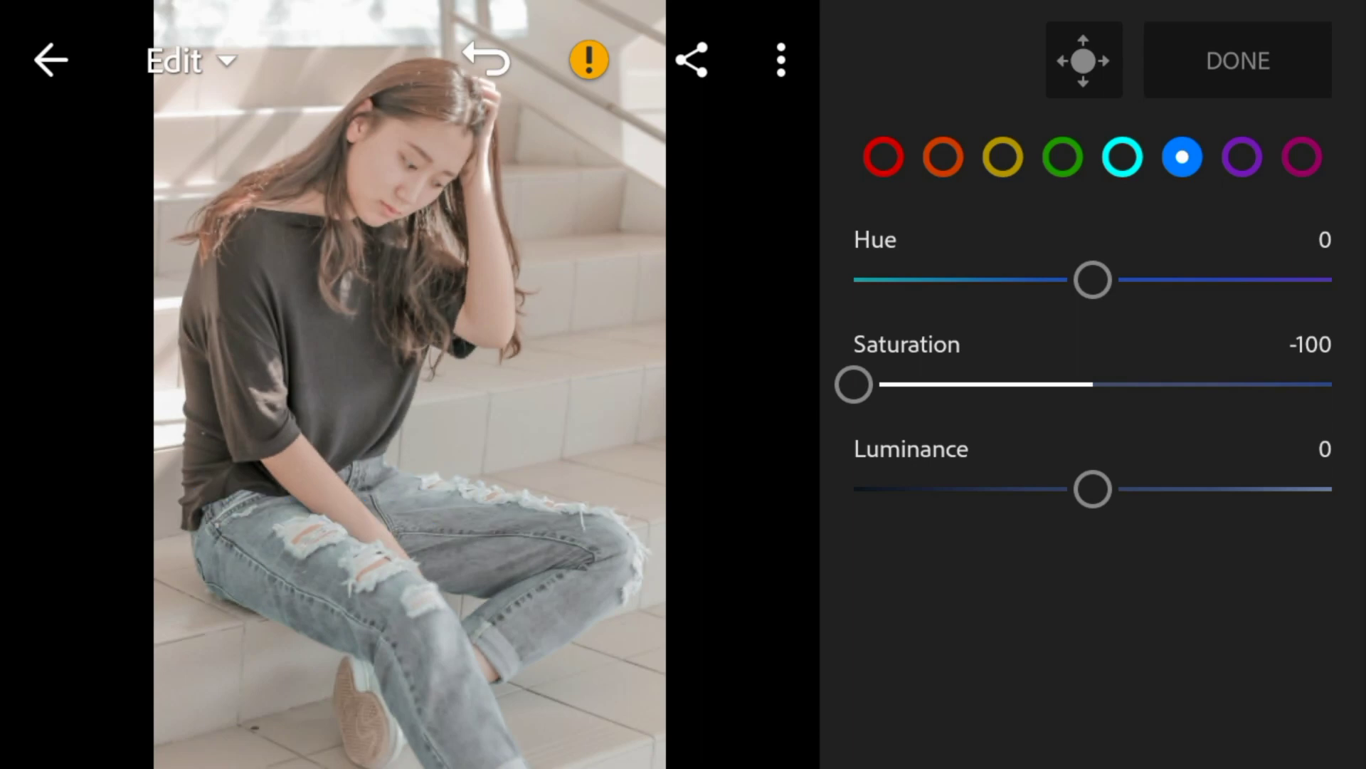
double_click(854, 385)
mouse_move(1092, 384)
mouse_down()
mouse_move(988, 385)
mouse_move(1012, 385)
mouse_up()
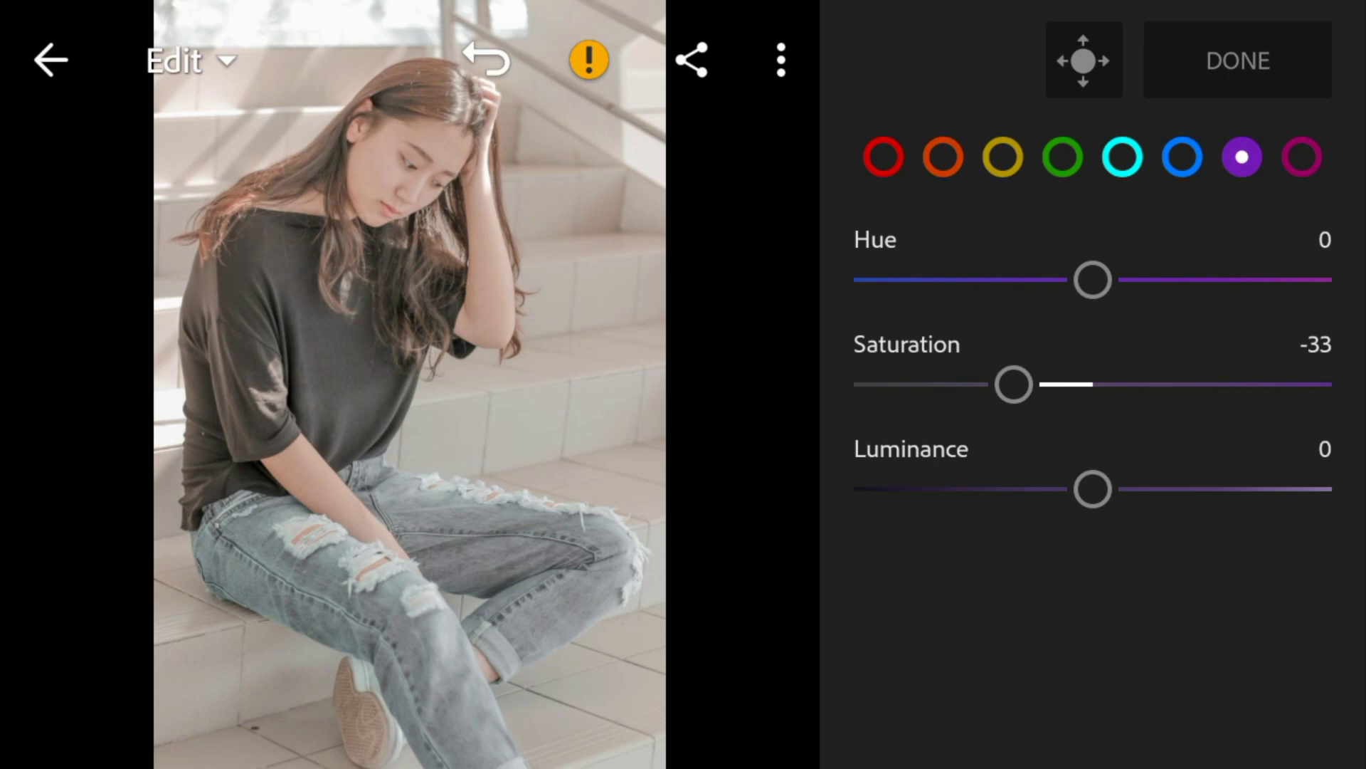
- Set magenta saturation to -100 and finish the Color Mix
click(1302, 157)
drag(1089, 385, 853, 384)
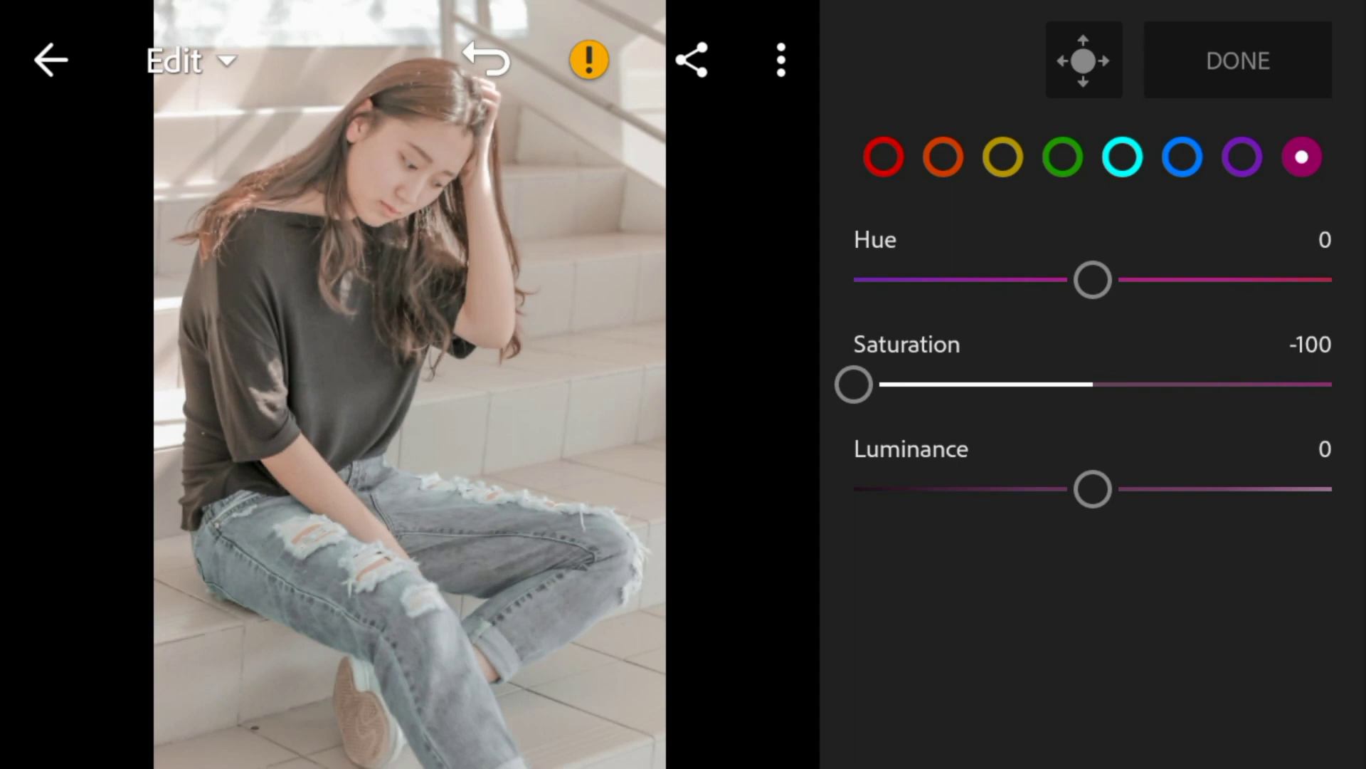
click(1238, 60)
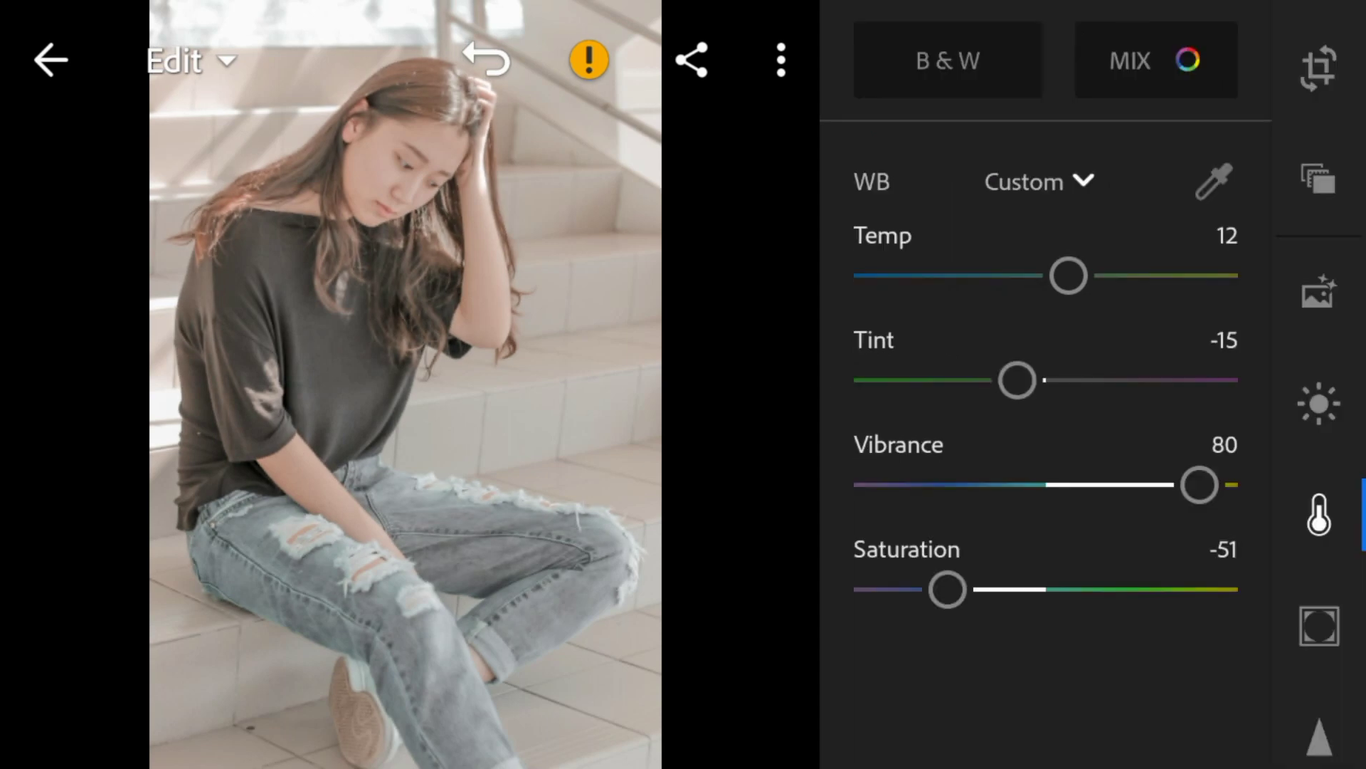
- Set Clarity 21, Dehaze 76, and a -7 vignette with Midpoint 0 and Feather 100
click(1320, 624)
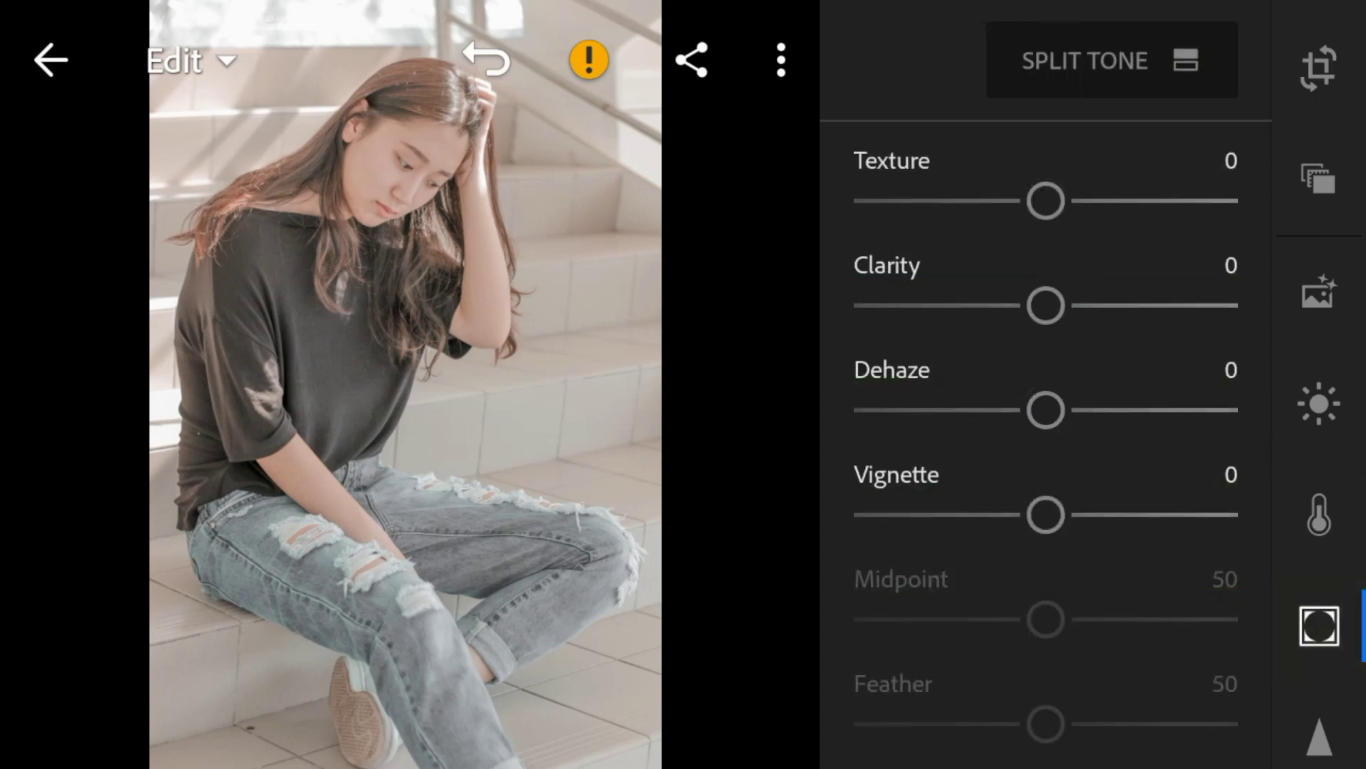
drag(1045, 305, 1085, 305)
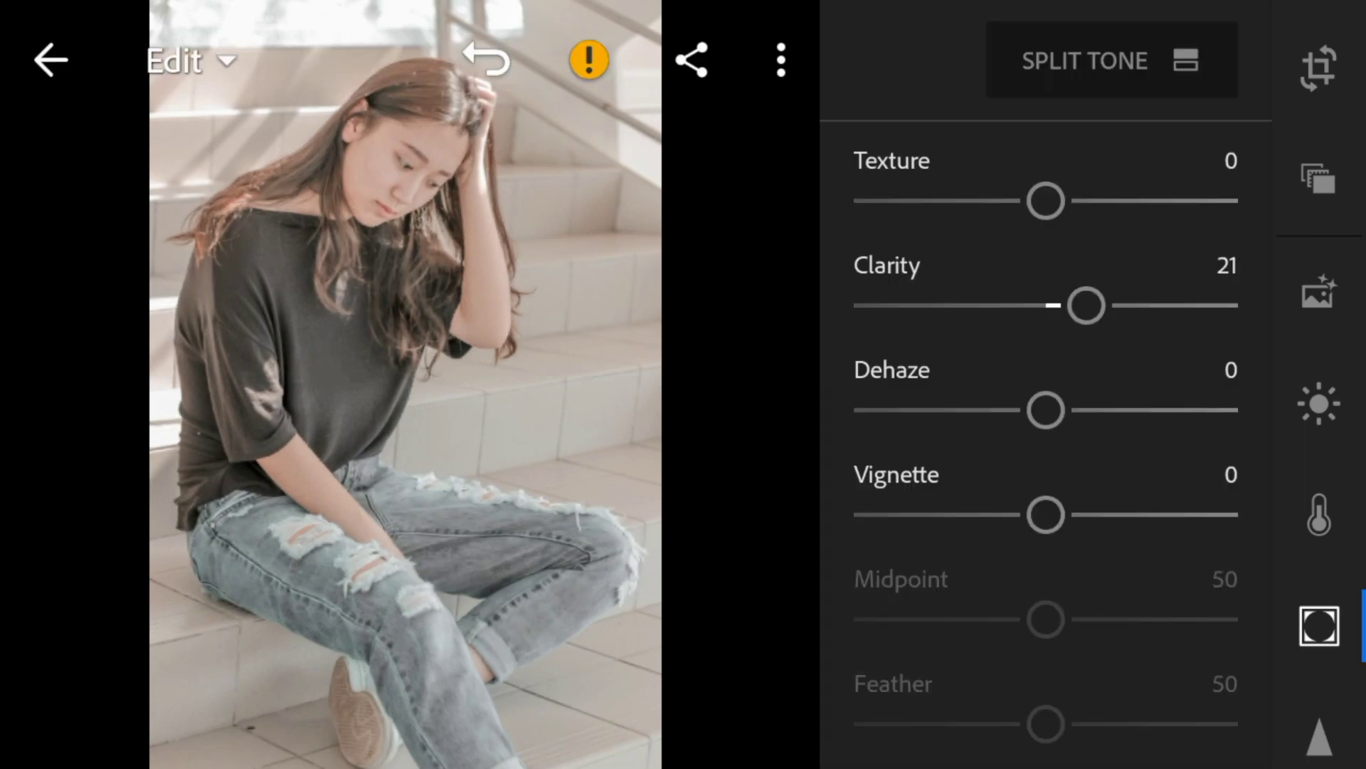
drag(1044, 410, 1192, 410)
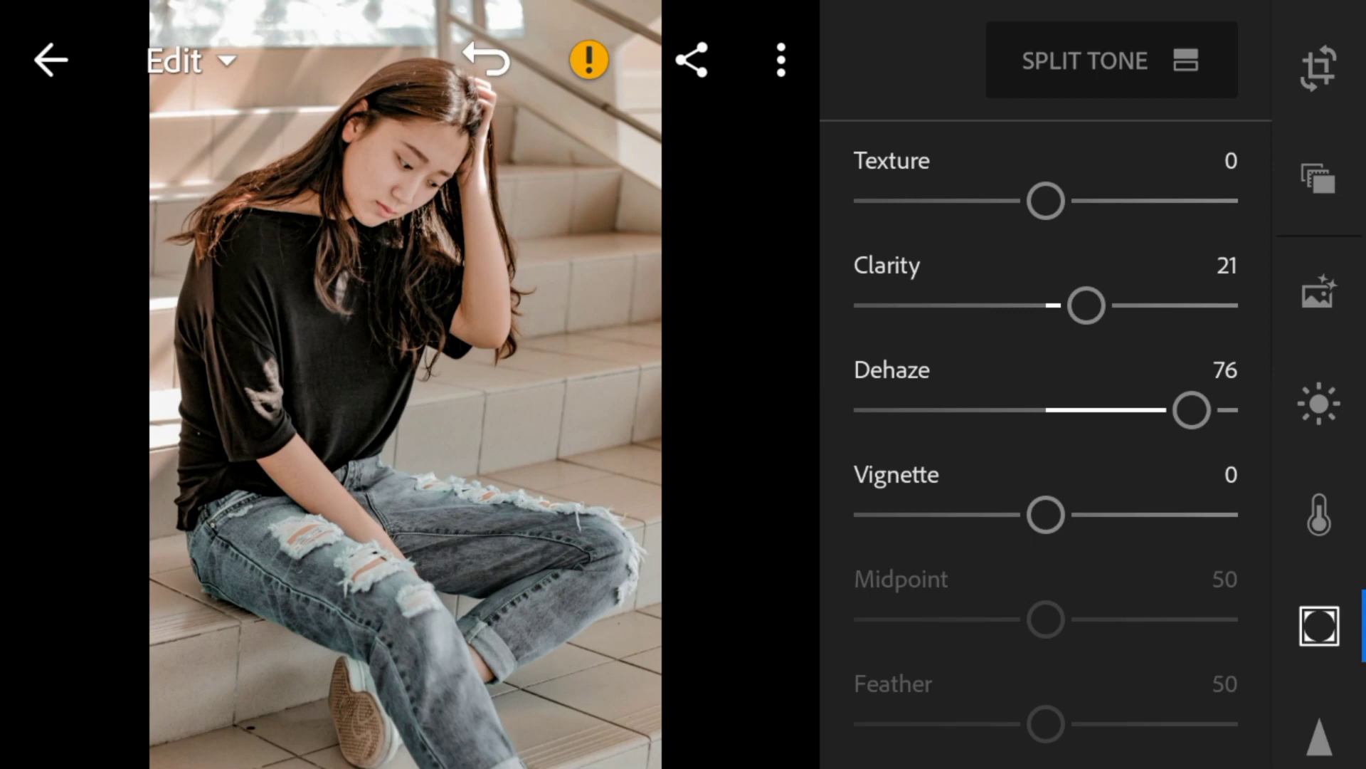
drag(1045, 516, 1033, 514)
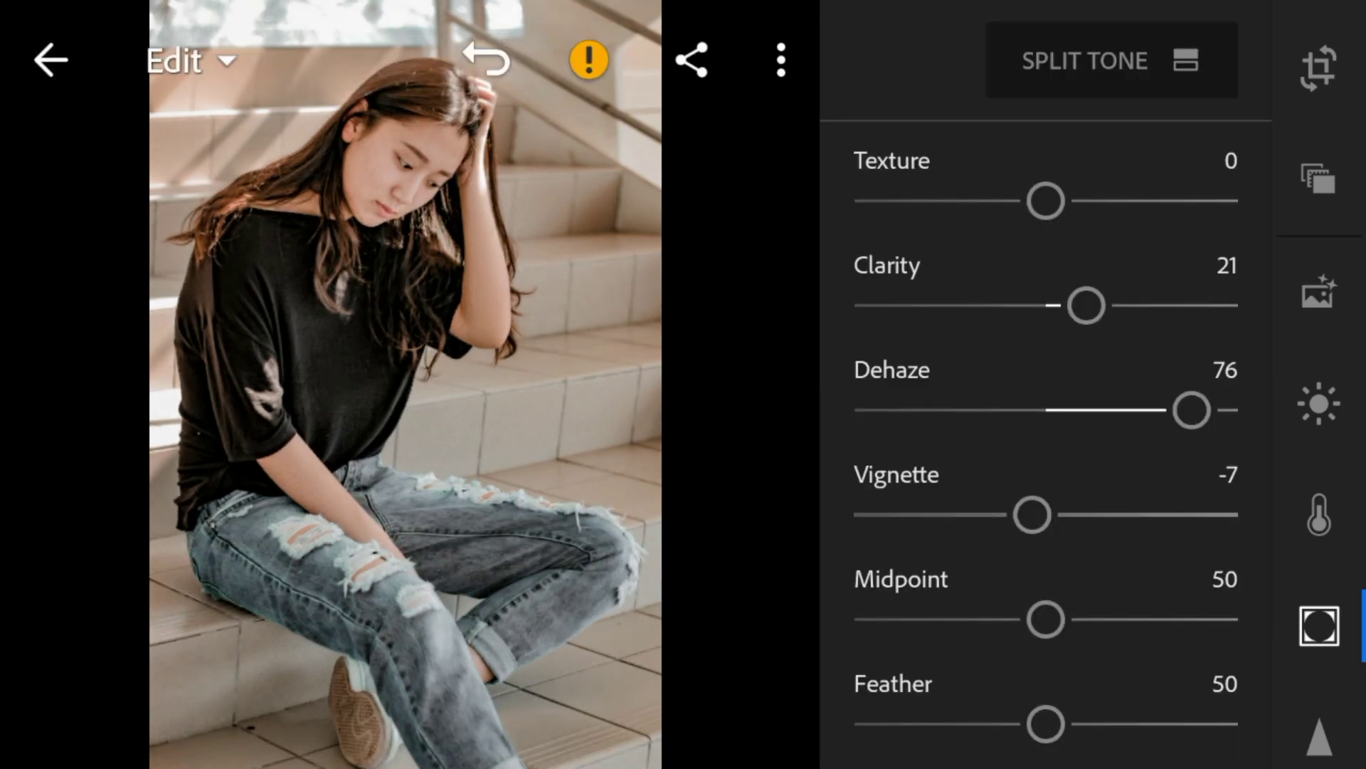
drag(1046, 620, 854, 620)
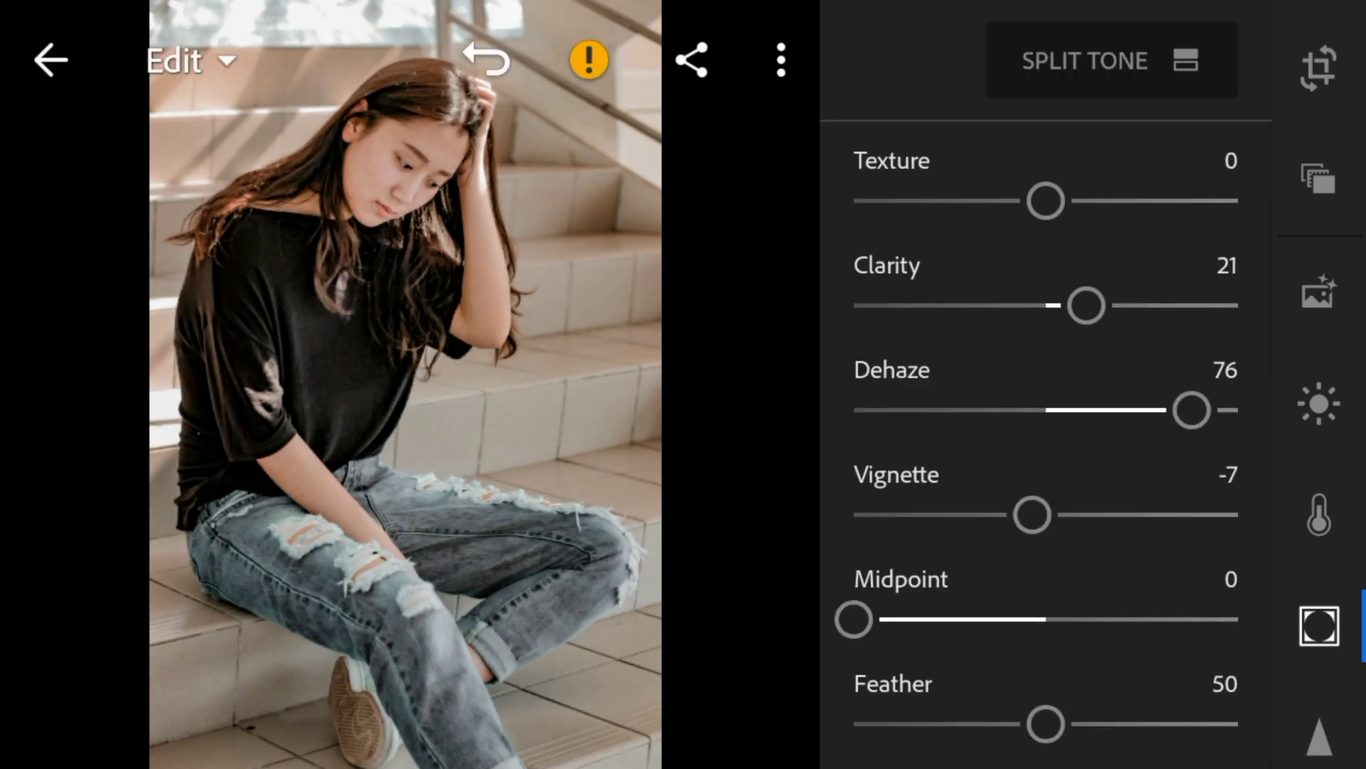
drag(1045, 724, 1236, 723)
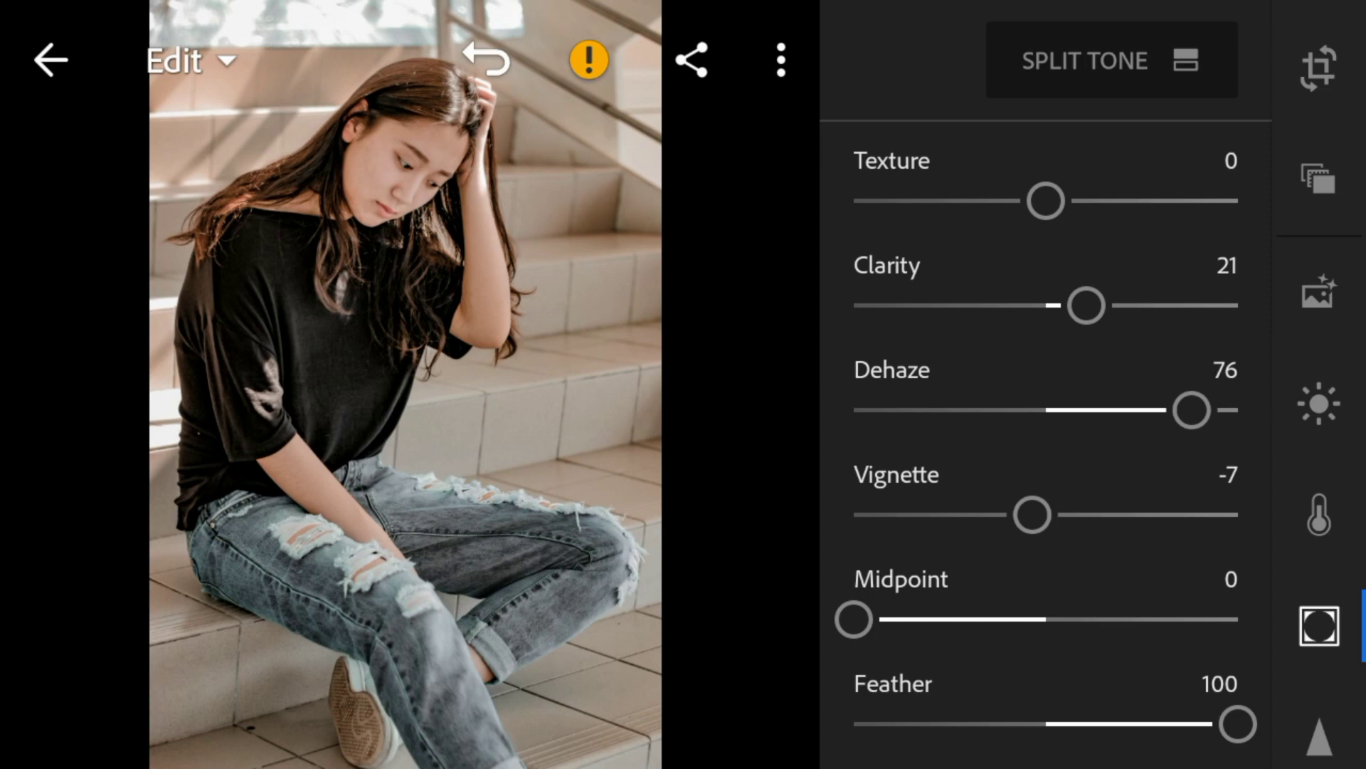
- Set split tone highlights to hue 29, saturation 3 and shadows to hue 26, saturation 8
click(1084, 60)
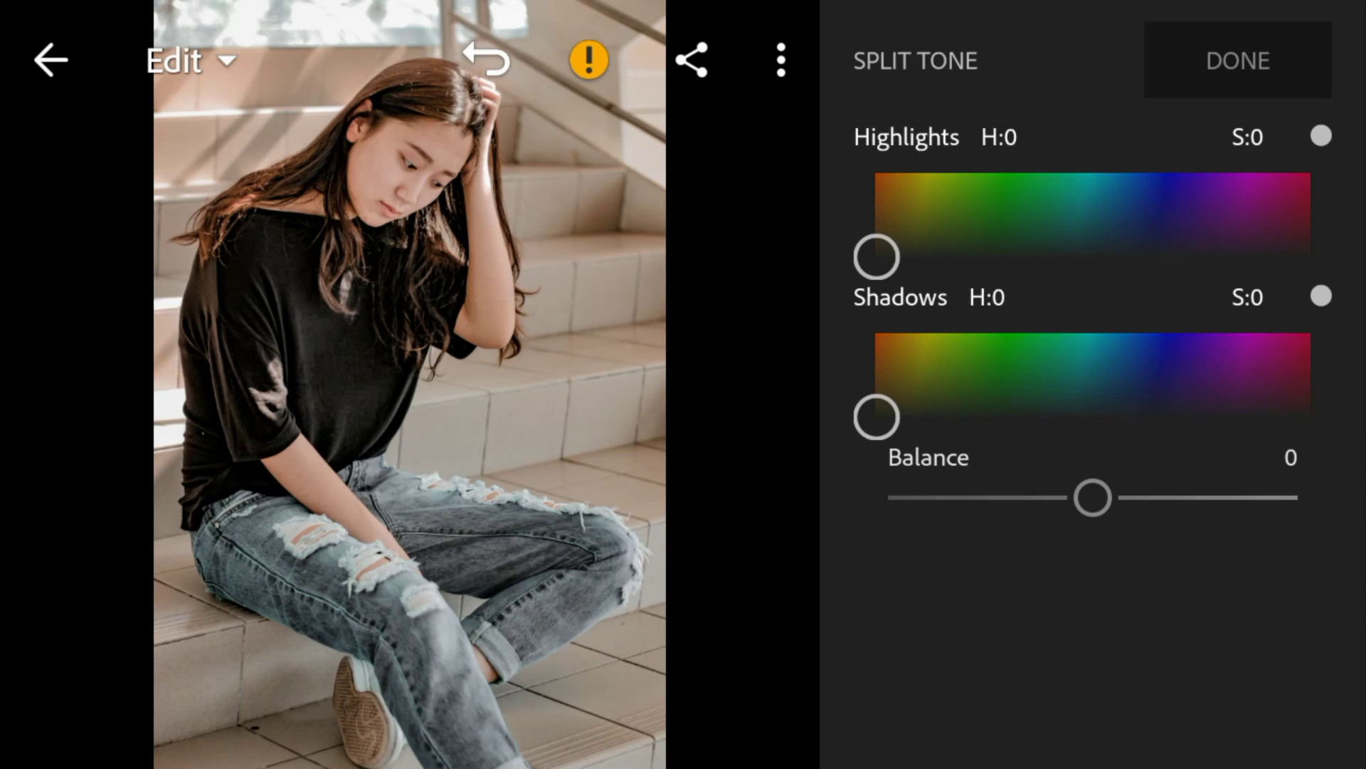
drag(876, 257, 894, 259)
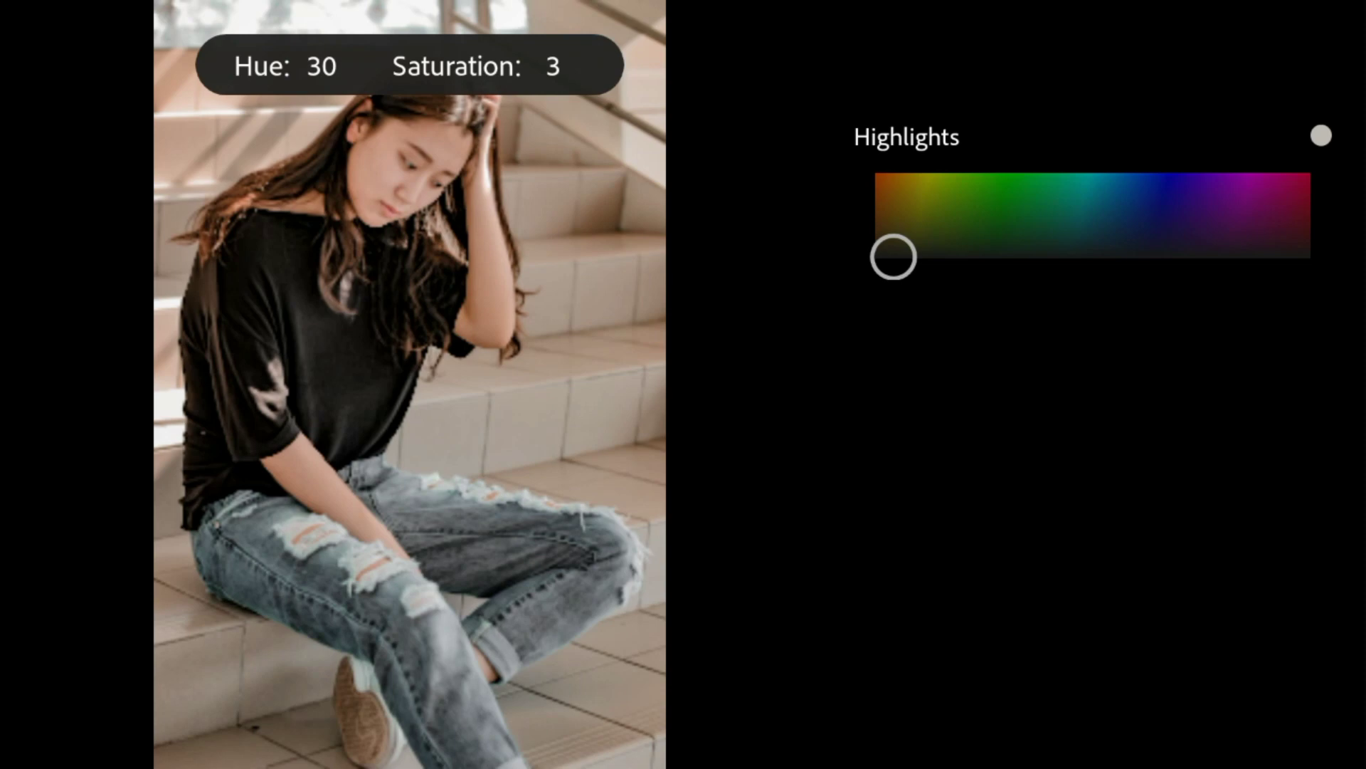
drag(894, 259, 893, 257)
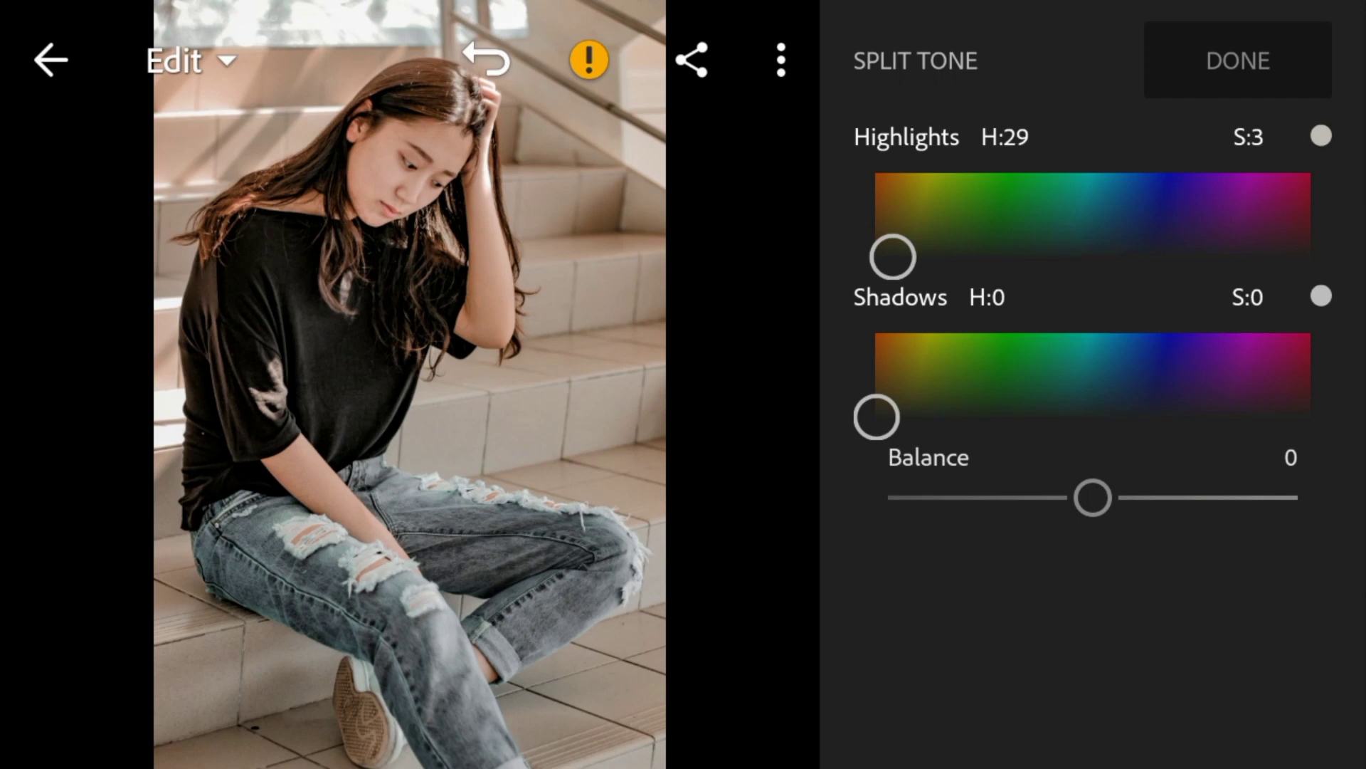
mouse_move(876, 417)
mouse_down()
mouse_move(909, 409)
mouse_move(889, 418)
mouse_up()
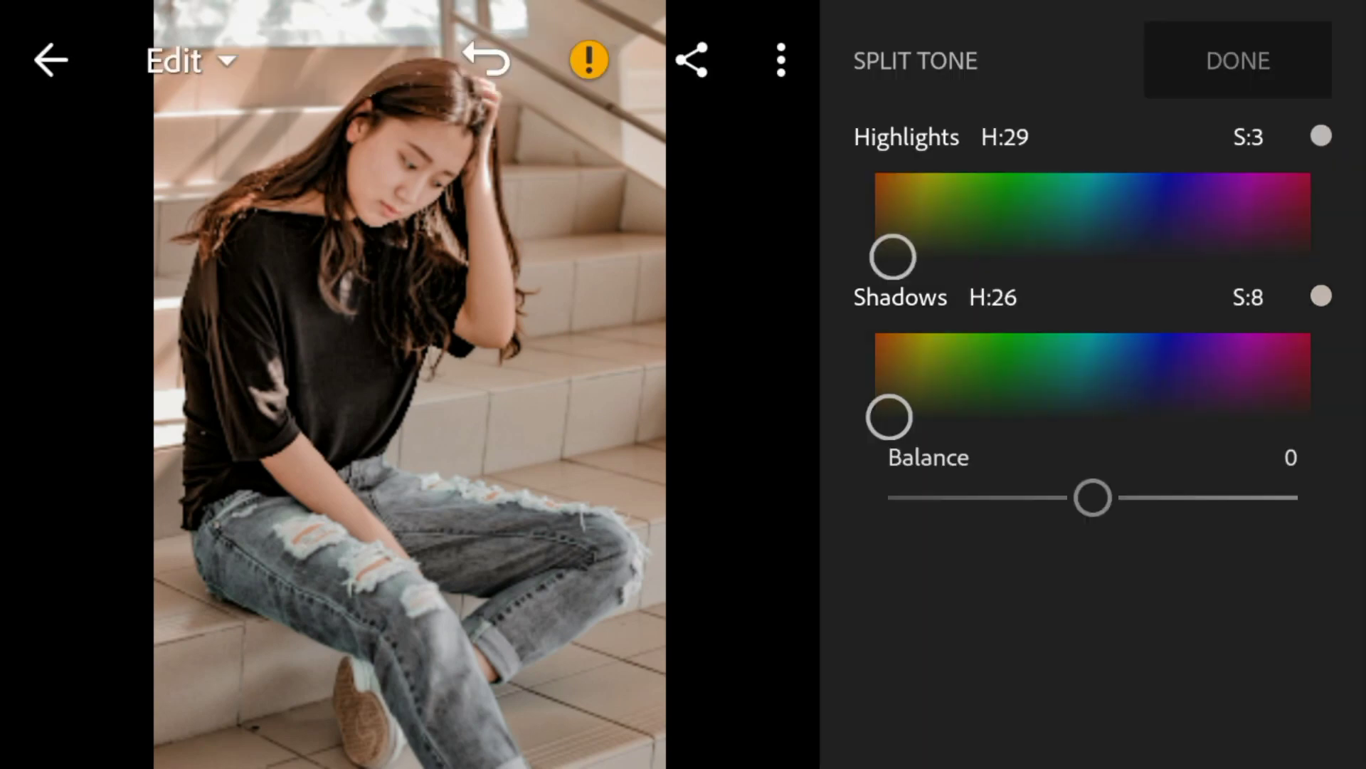